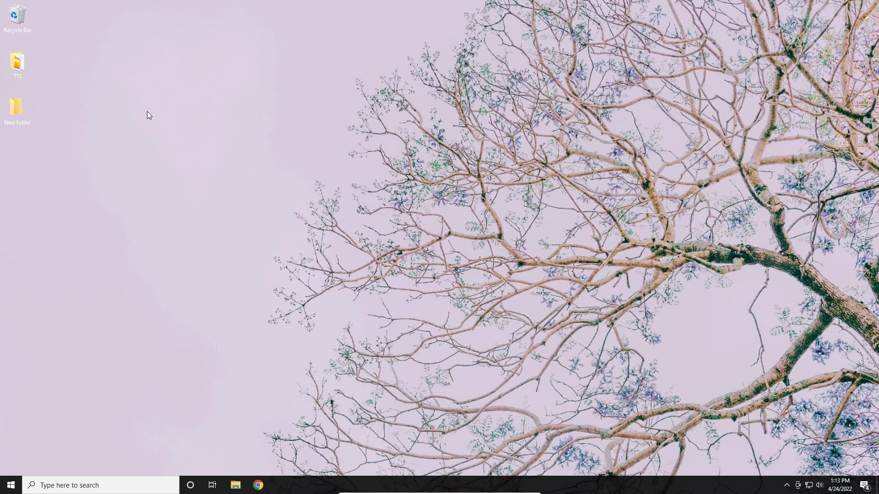
- Open the TTS folder from the desktop and launch Chrome on a new tab
double_click(21, 61)
left_click_drag(273, 123, 374, 60)
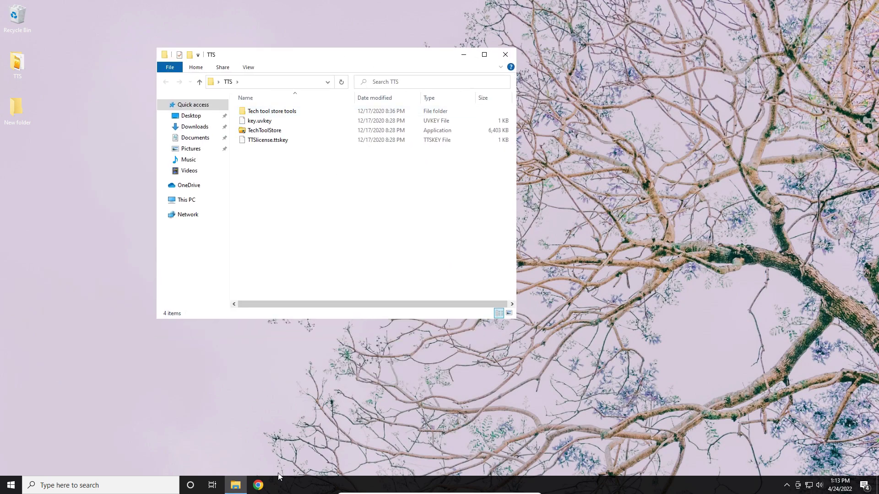
left_click(258, 485)
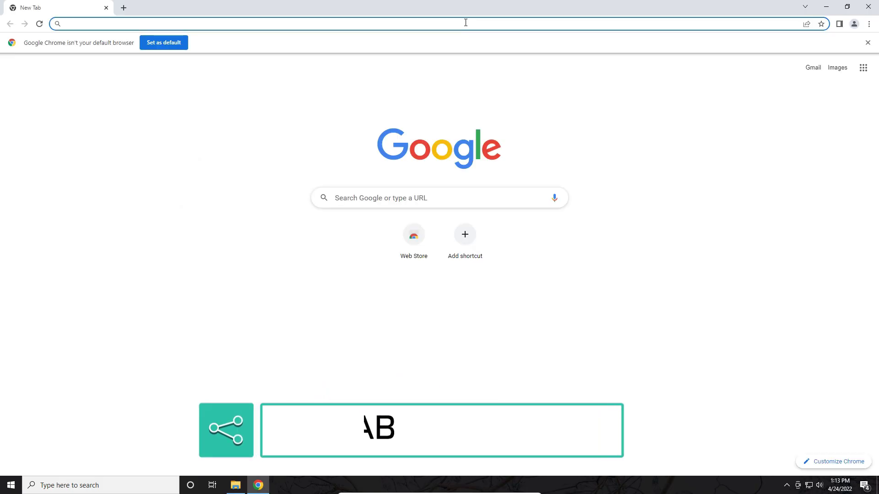
- Switch between the TTS folder and Chrome with Alt+Tab, then move the TTS window over Chrome
key("alt+Tab")
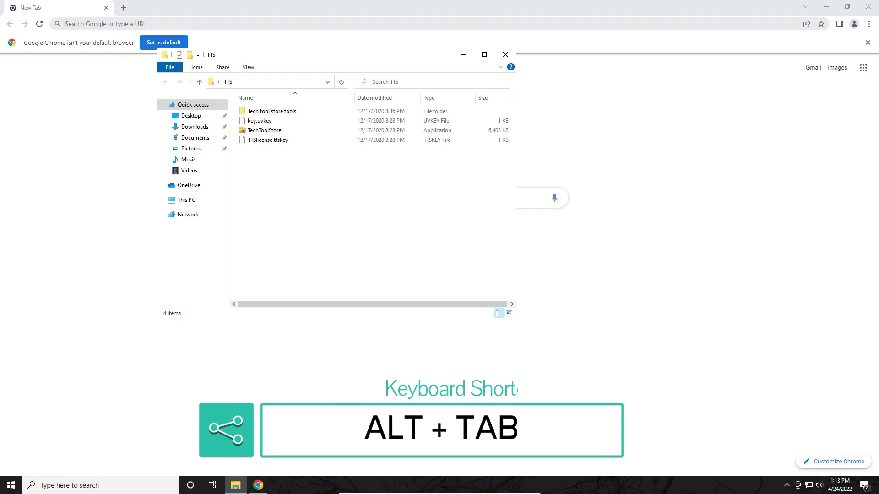
key("alt+Tab")
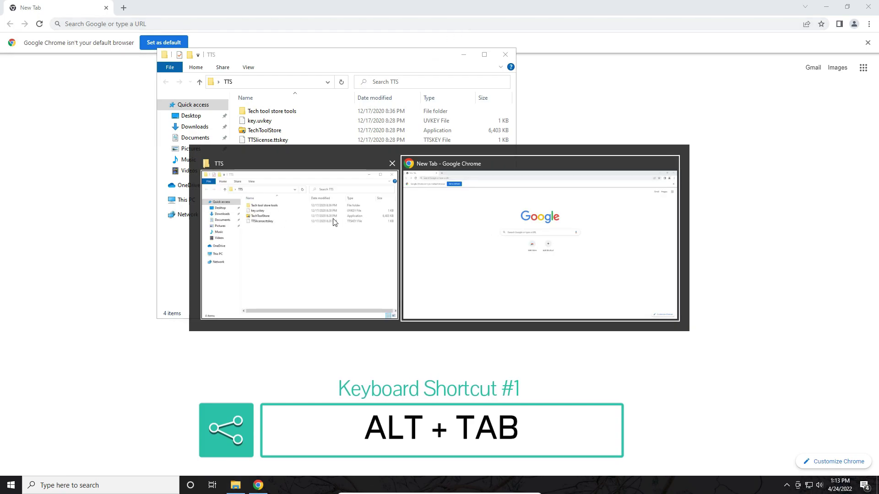
left_click(319, 233)
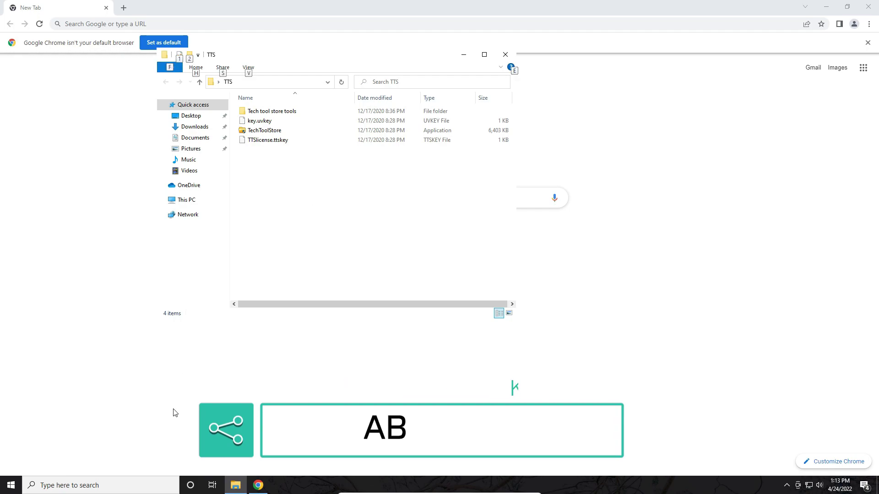
key("alt+Tab")
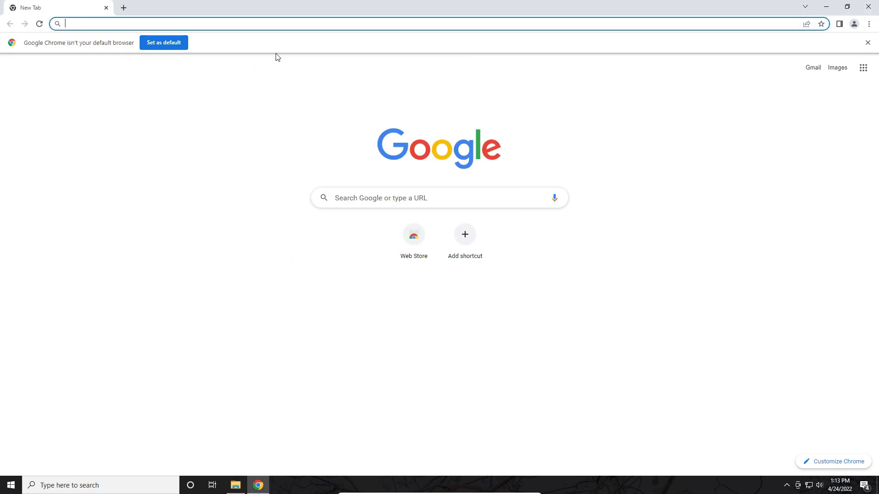
key("alt+Tab")
key("alt+Tab")
key("alt+Tab")
left_click_drag(298, 65, 560, 179)
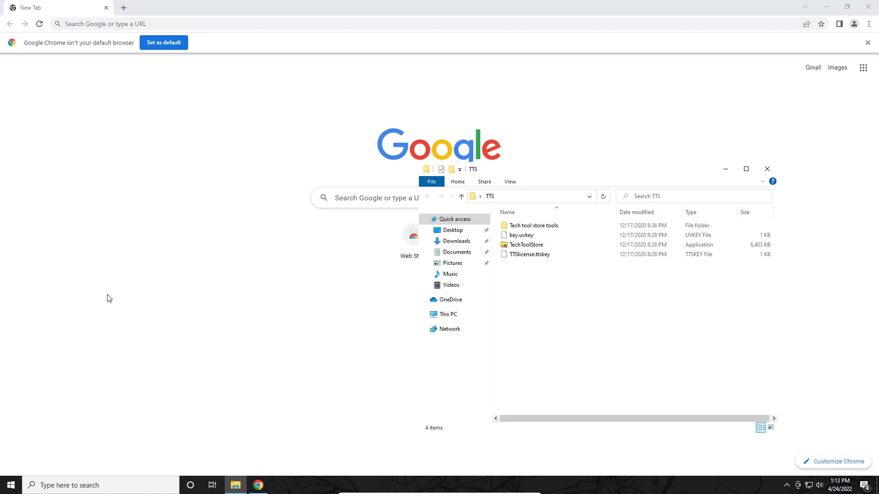
- Show the desktop with Win+D and run ipconfig from the Run box
key("super+d")
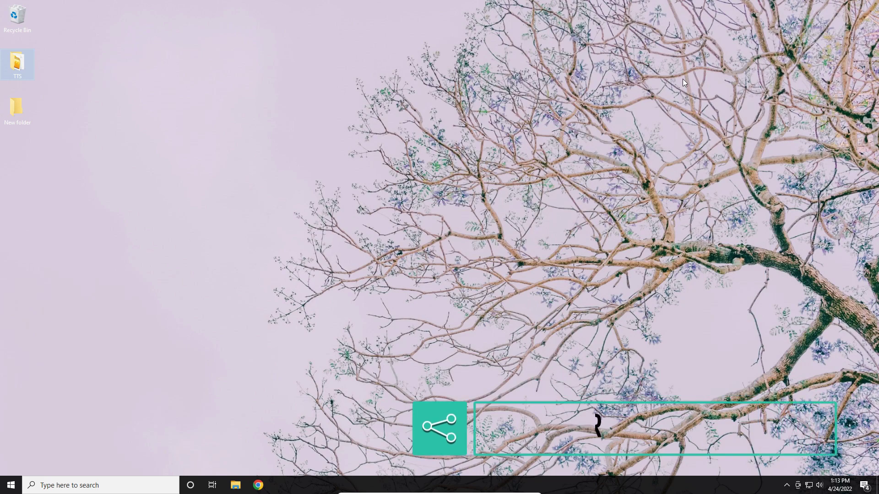
key("super+r")
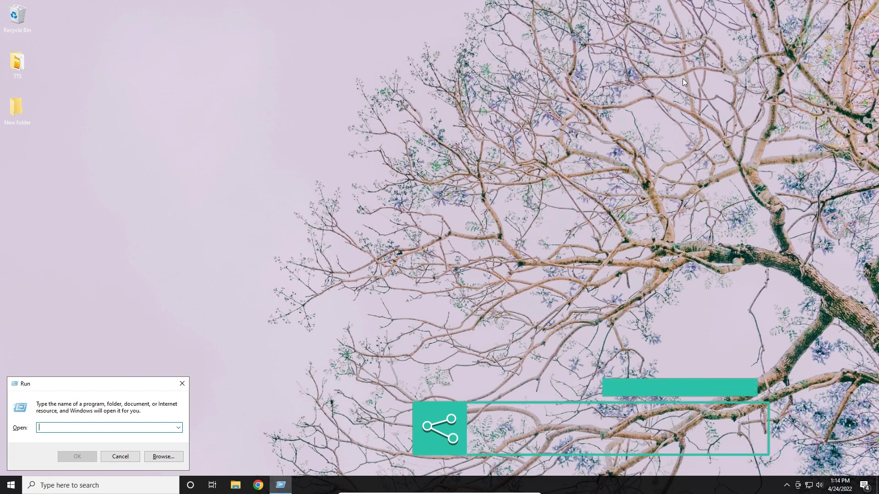
type("ipconfig")
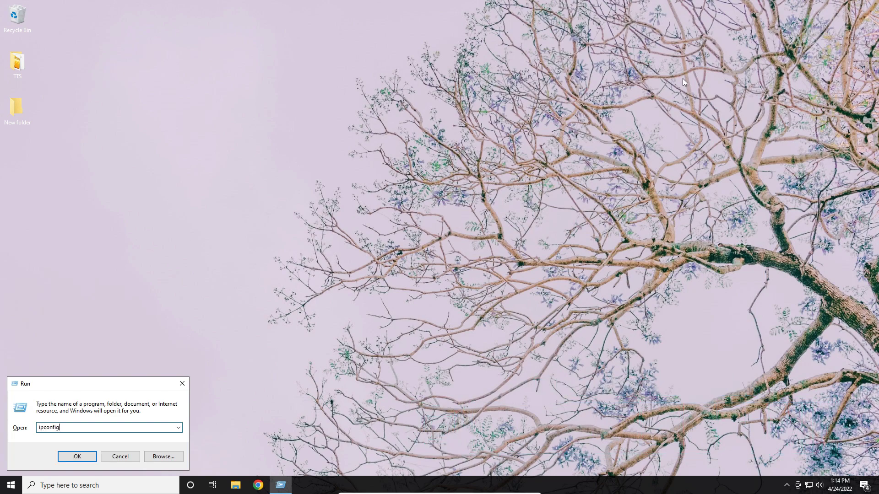
key("Return")
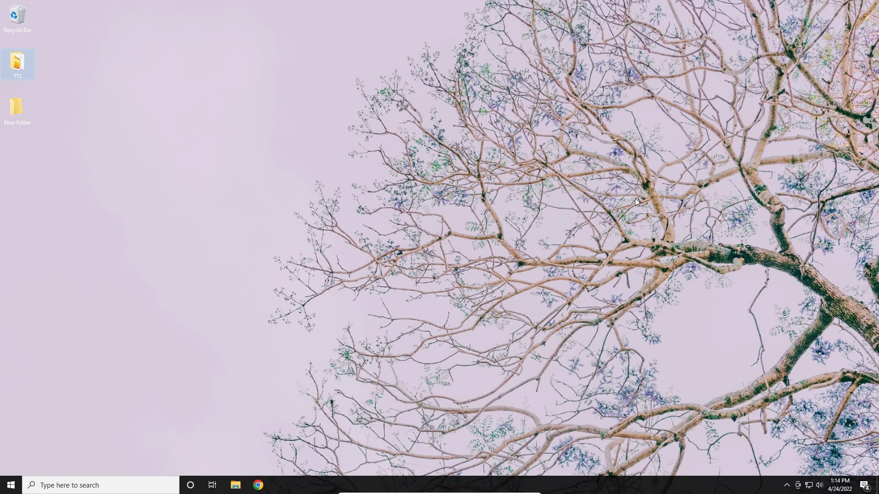
- Open a Command Prompt by running cmd from the Run box
left_click(25, 486)
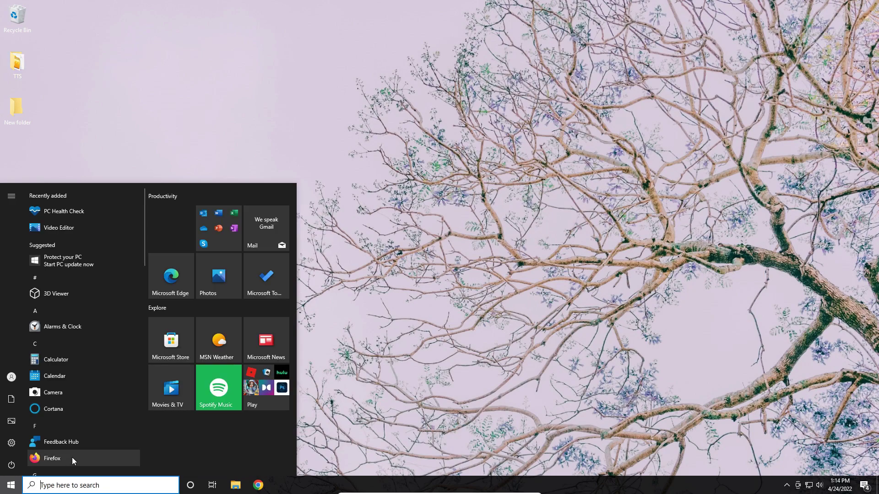
key("super+r")
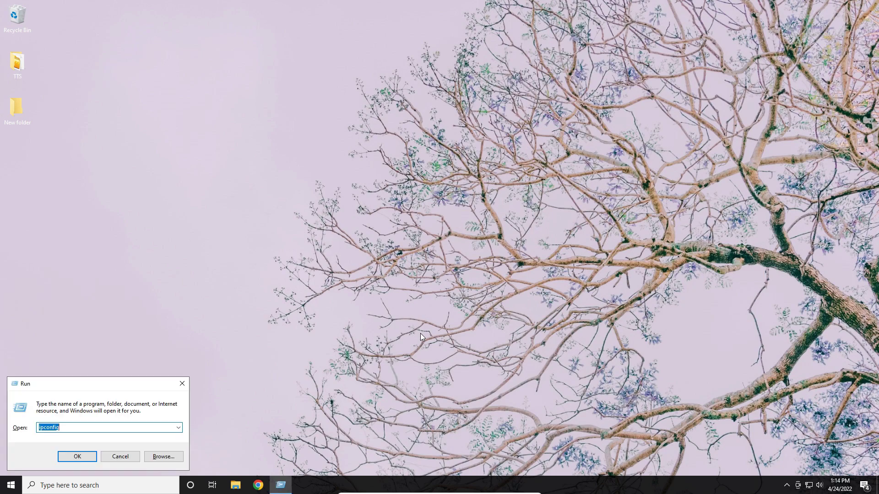
type("cmd")
key("Return")
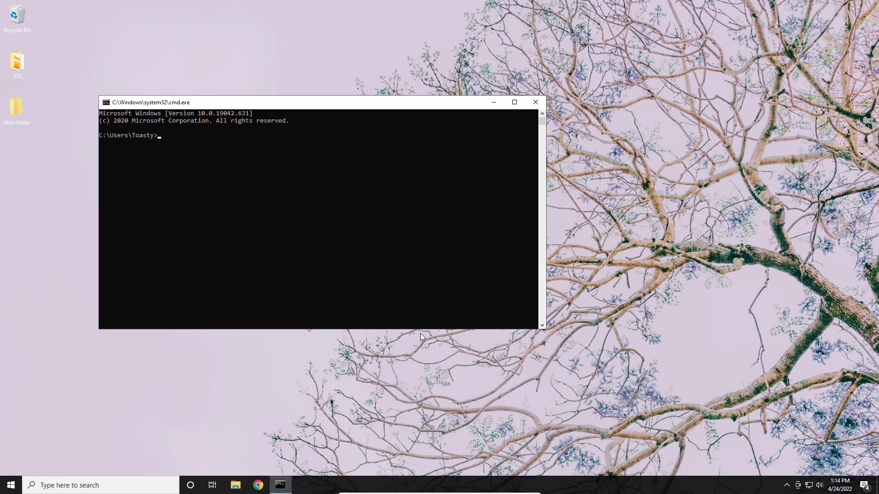
- Reopen Run, type 'shutdown /s -t 0', then erase it without running it
key("super+r")
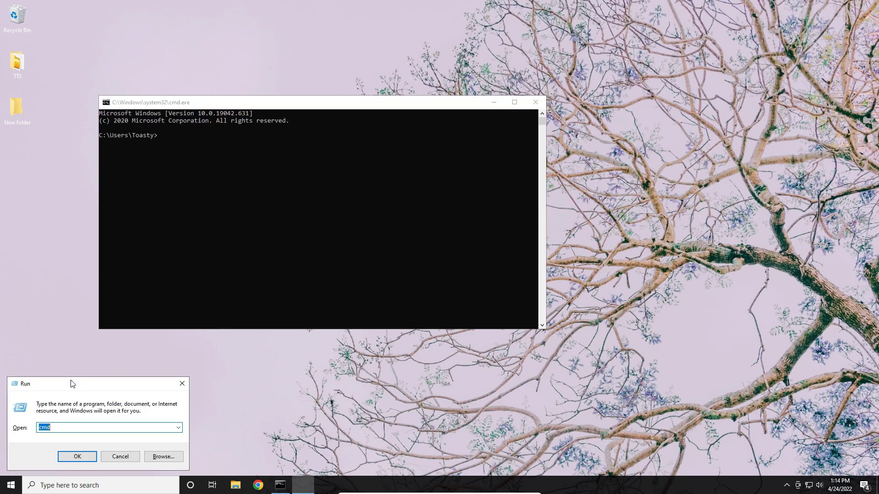
type("shutdown /s -t 0")
key("BackSpace")
key("BackSpace")
key("BackSpace")
key("BackSpace")
key("BackSpace")
key("BackSpace")
key("BackSpace")
key("BackSpace")
key("BackSpace")
key("BackSpace")
key("BackSpace")
key("BackSpace")
key("BackSpace")
key("BackSpace")
key("BackSpace")
key("BackSpace")
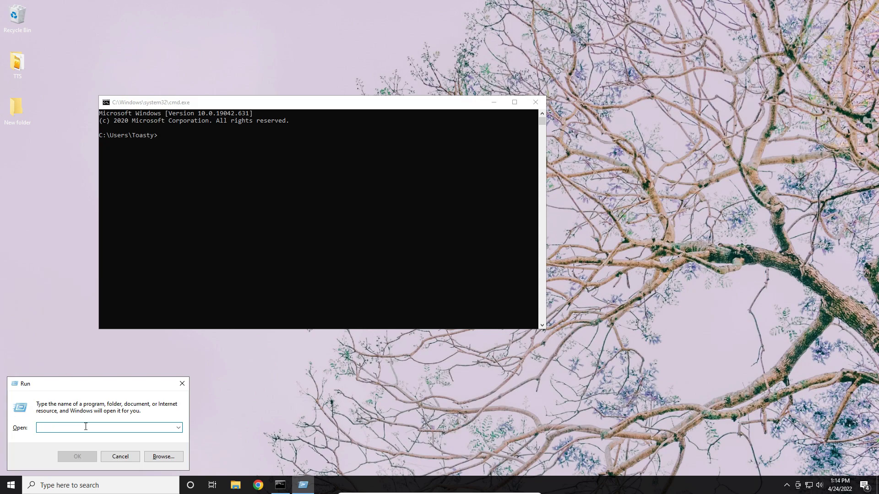
- Run ncpa.cpl to view Network Connections, close it, and bring up the Start menu
type("ncpa.cpl")
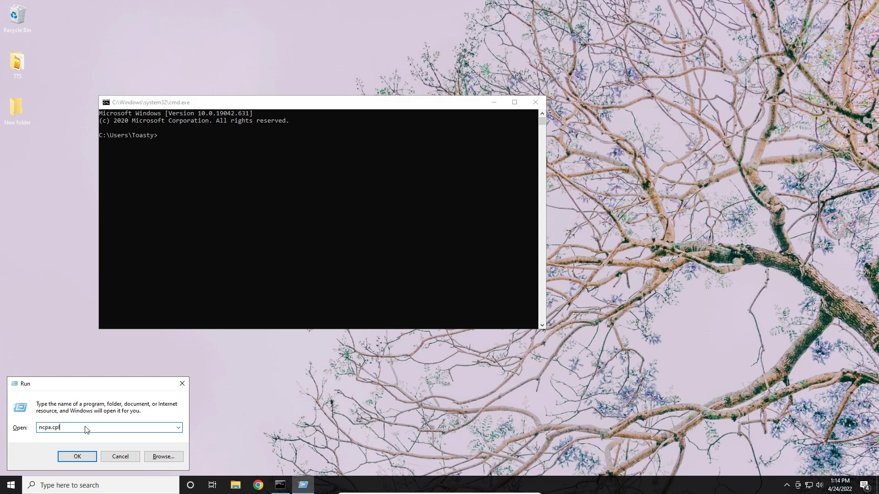
key("Return")
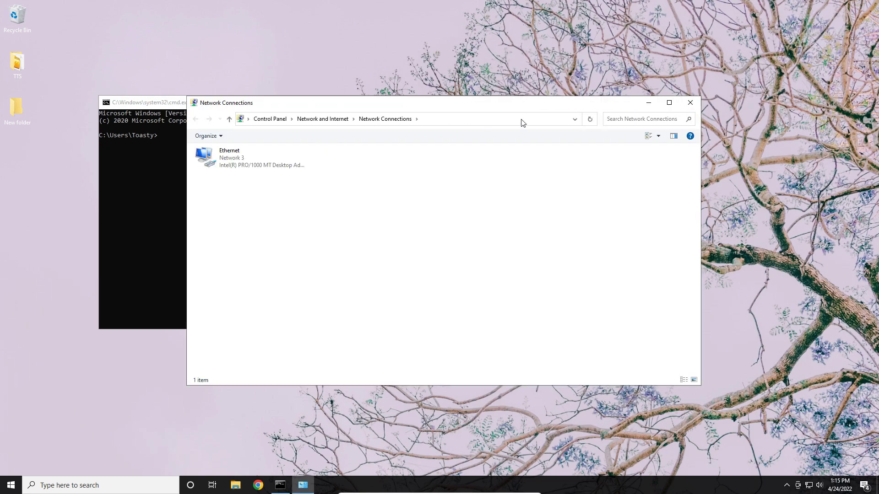
left_click(690, 102)
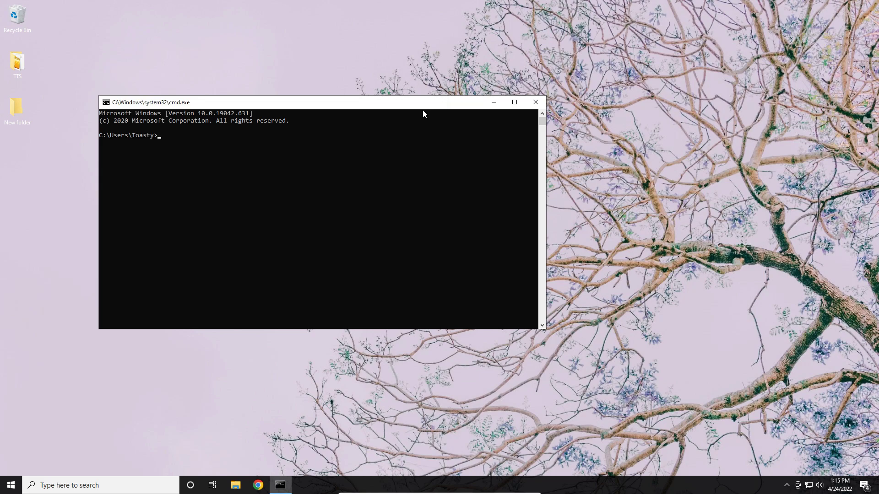
key("super")
- Close the old Command Prompt, open a fresh one from Start search, and move it right
left_click_drag(422, 108, 426, 107)
left_click(536, 104)
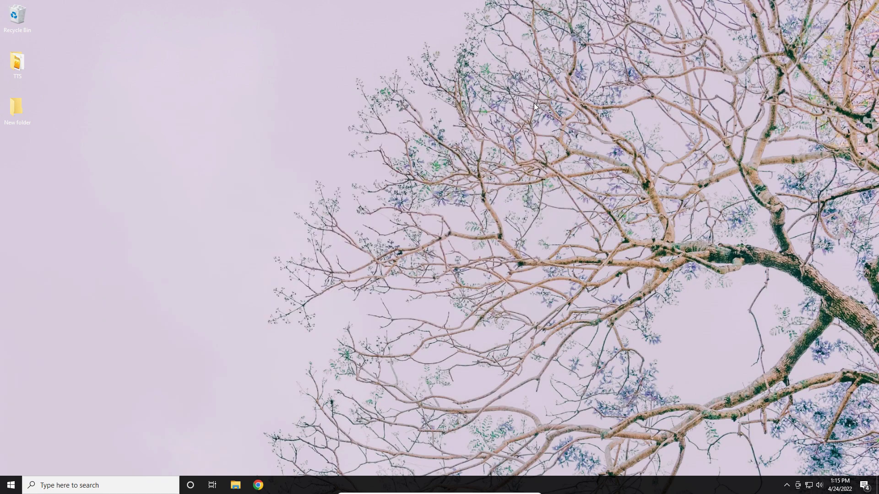
left_click(11, 484)
type("cmd")
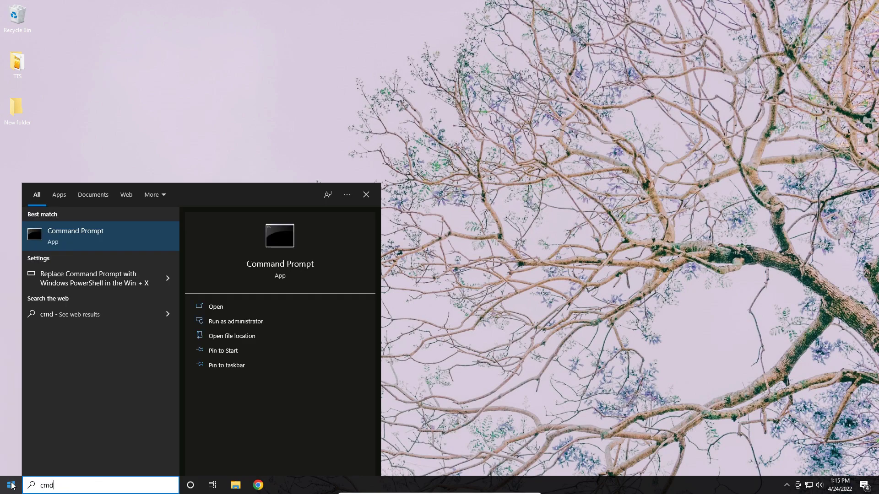
key("Return")
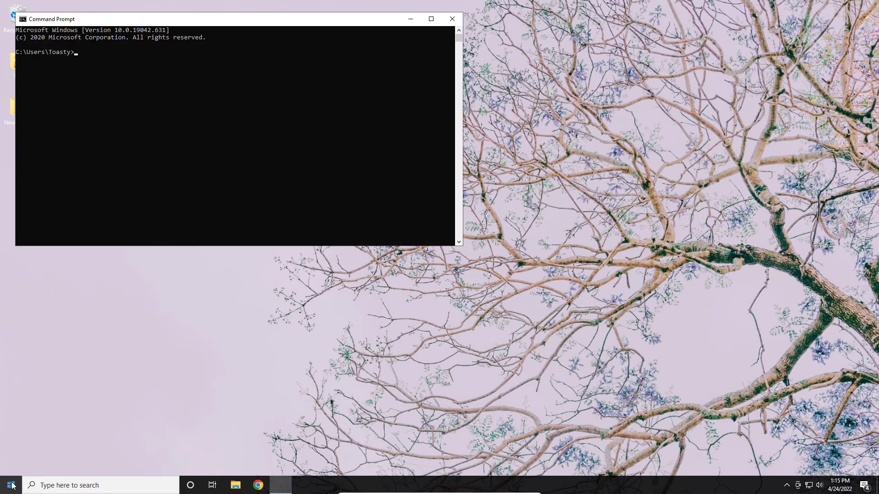
left_click_drag(103, 14, 177, 14)
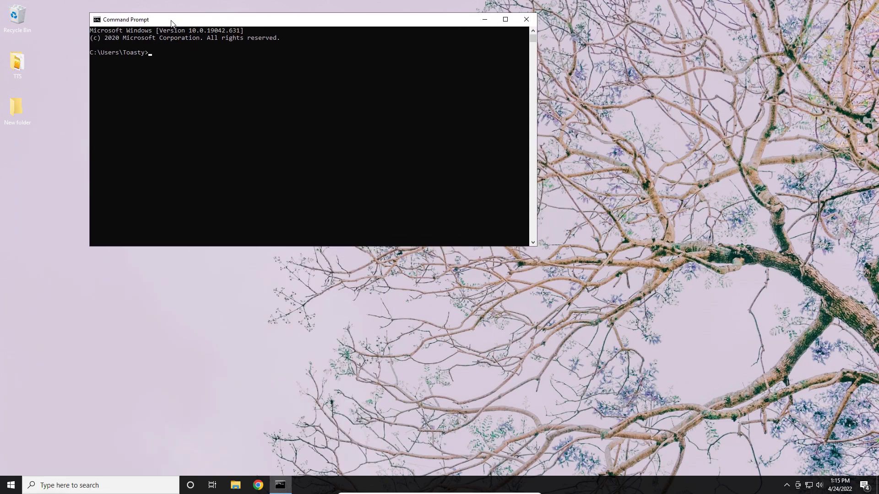
- Run Command Prompt as administrator from search, move it lower right, and copy some console text
left_click(19, 492)
type("cmd")
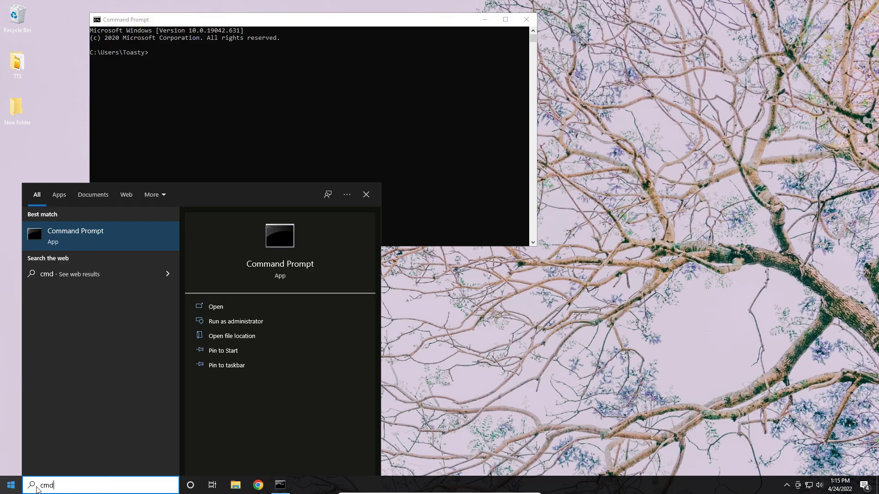
right_click(92, 236)
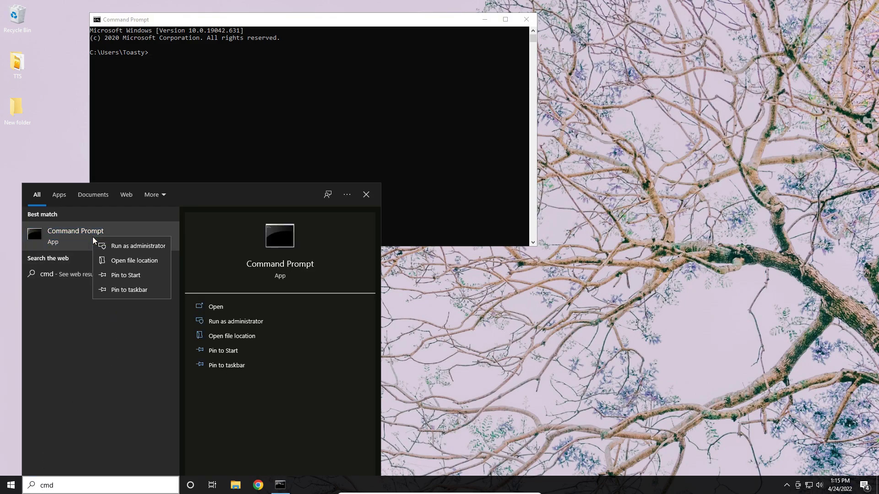
left_click(129, 247)
left_click(270, 113)
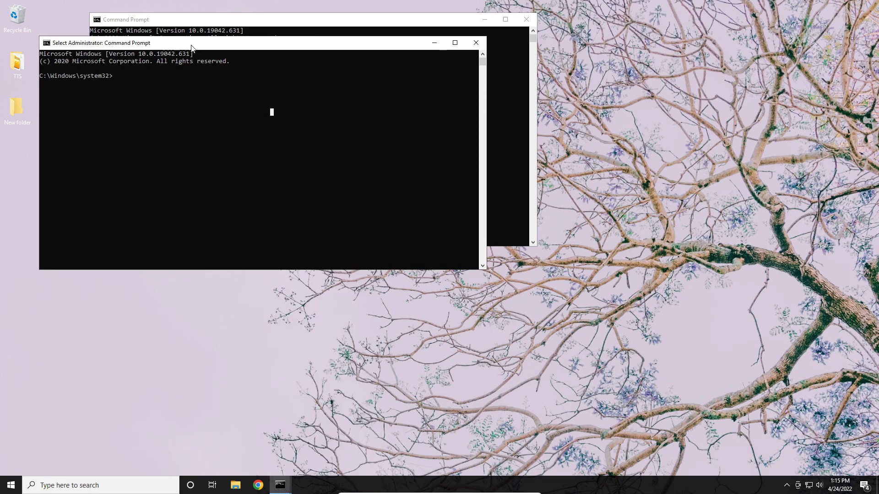
left_click_drag(192, 47, 481, 229)
mouse_move(409, 252)
left_mouse_down()
mouse_move(347, 262)
mouse_move(378, 253)
mouse_move(402, 258)
left_mouse_up()
right_click(493, 264)
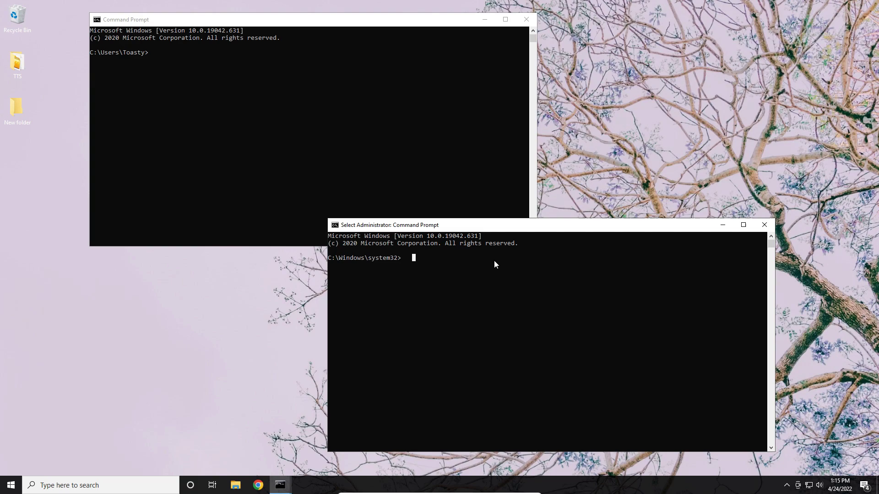
- Relaunch cmd as administrator with Ctrl+Shift+Enter, then close both Command Prompt windows
left_click(763, 225)
key("super")
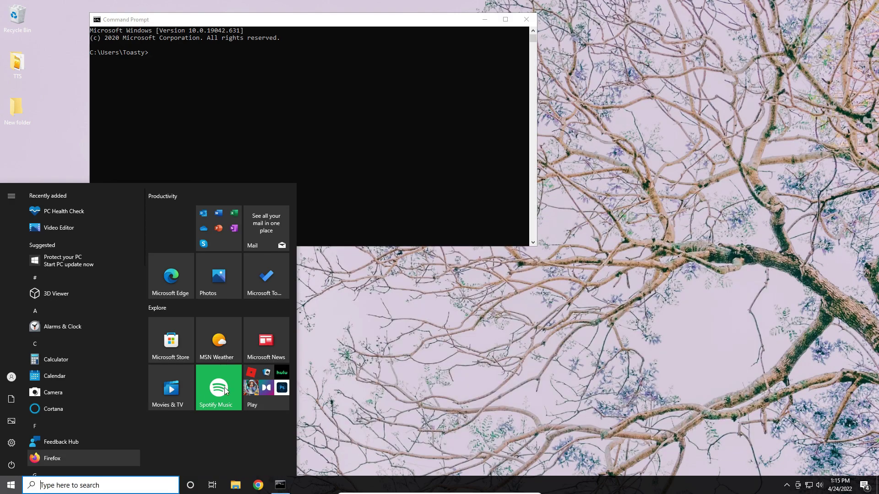
type("cmd")
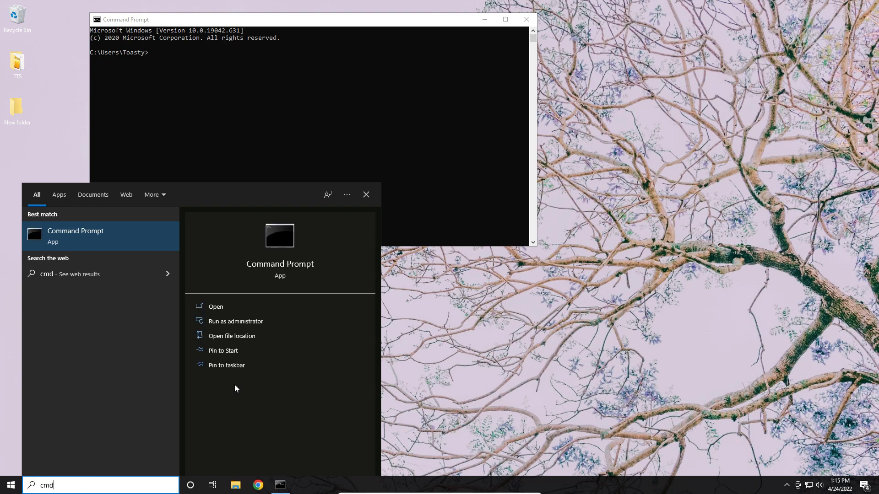
key("ctrl+shift+Return")
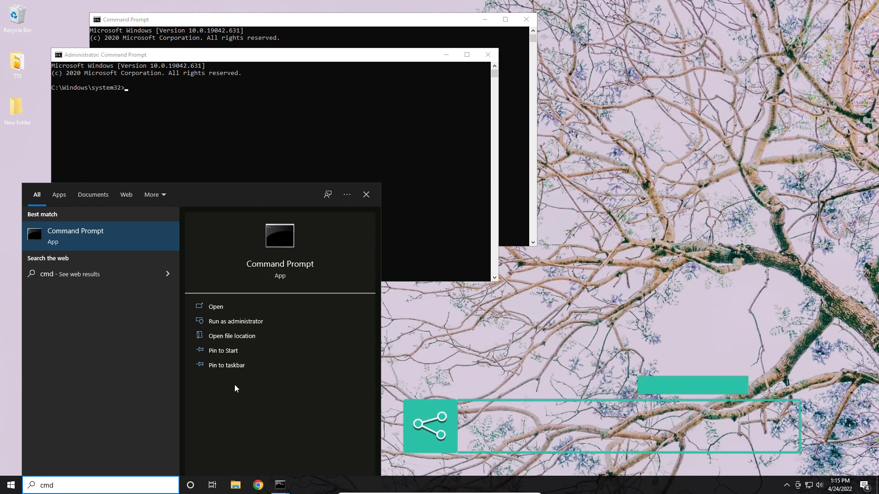
left_click(235, 146)
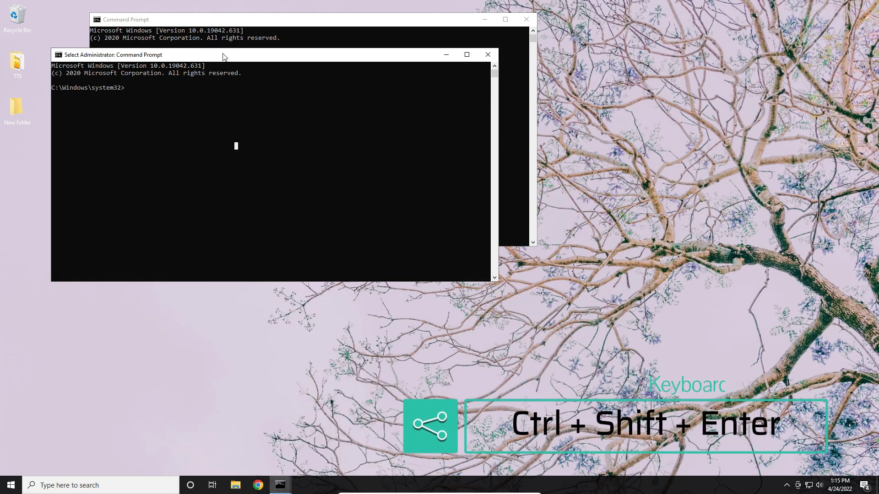
left_click_drag(221, 55, 222, 149)
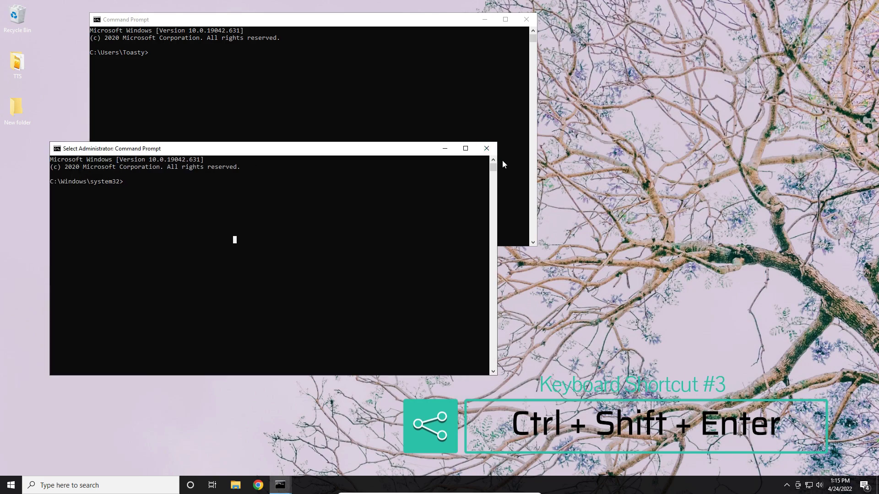
left_click(486, 148)
left_click(527, 19)
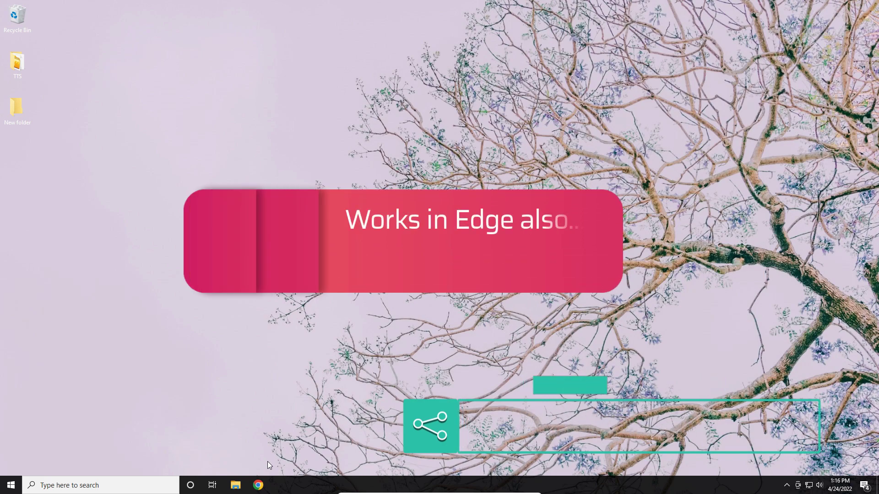
- Open Chrome to 10.88.13.13, expand Advanced, and type thisisunsafe to bypass the warning
left_click(258, 485)
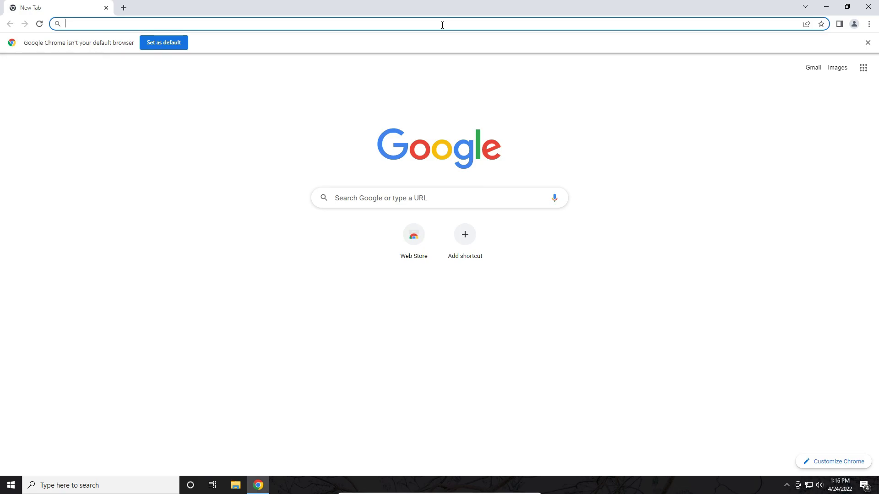
type("10.88.13")
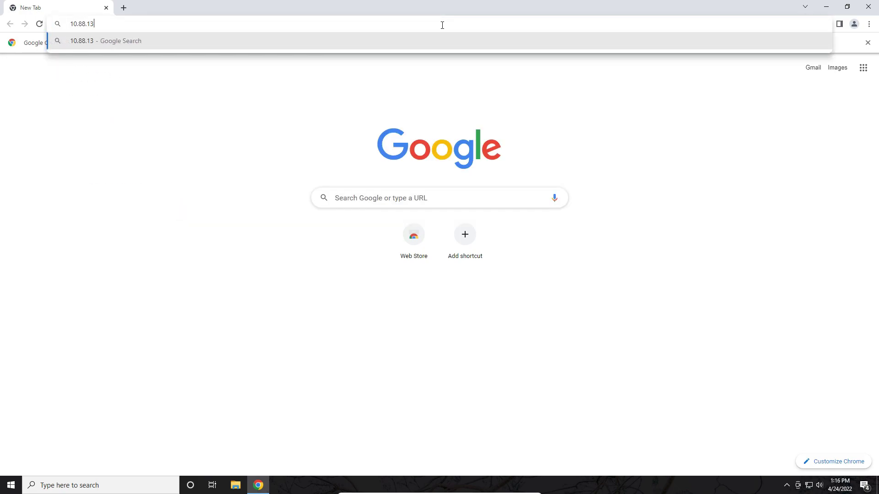
type(".13")
key("Return")
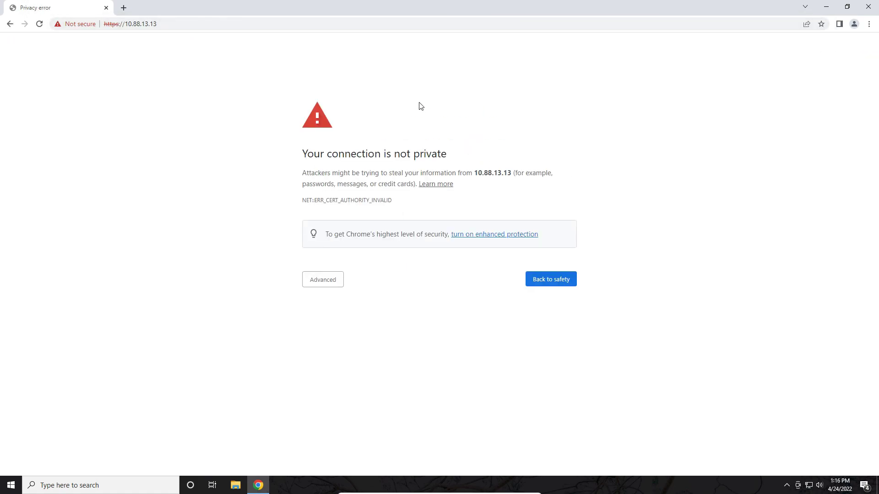
left_click(339, 279)
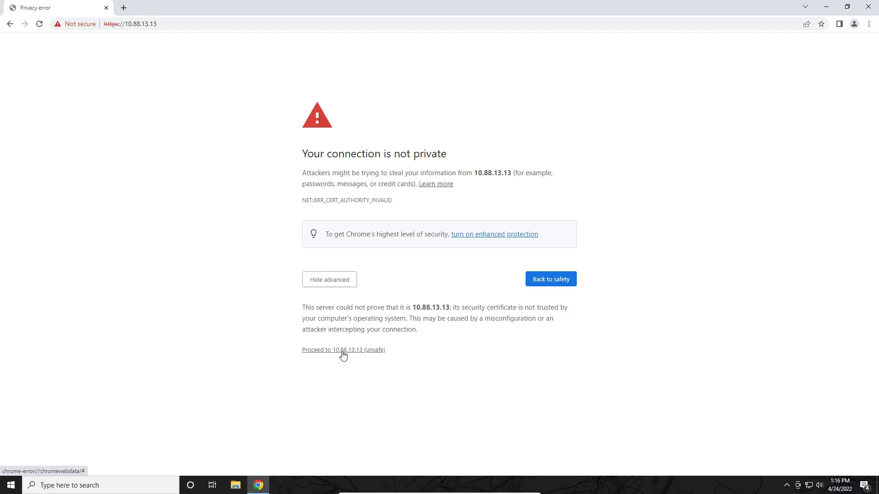
left_click_drag(412, 308, 514, 319)
left_click(509, 326)
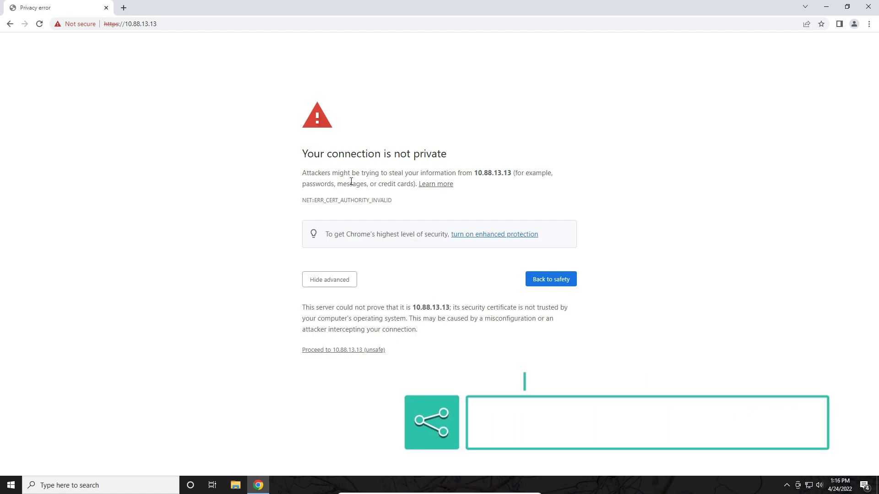
type("thisisunsafe")
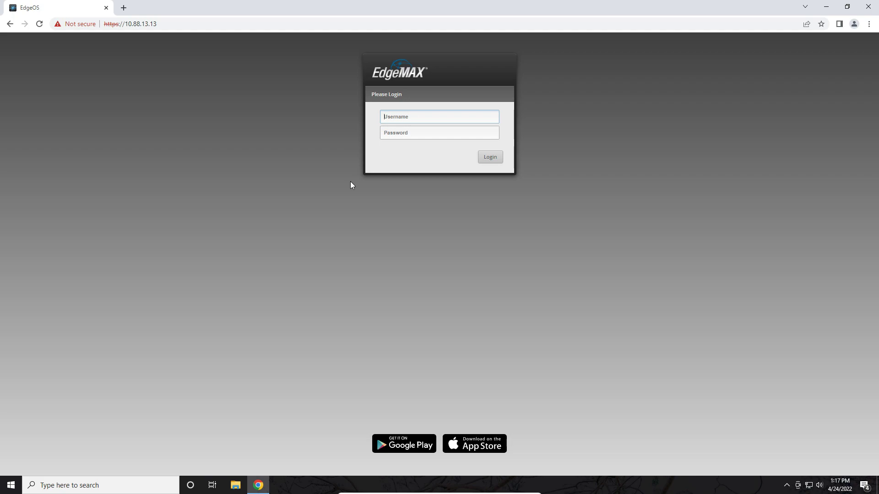
- Open several new tabs with Ctrl+T and load youtube.com
left_click(676, 152)
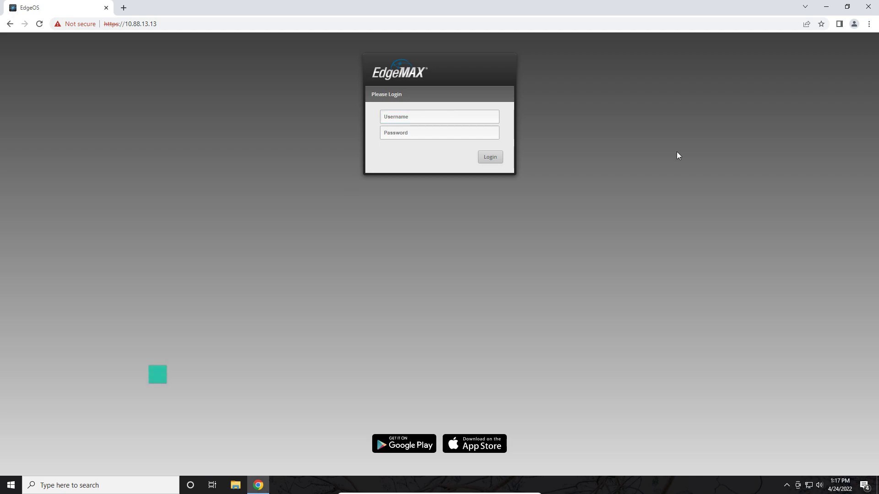
key("ctrl+t")
key("ctrl+t")
key("ctrl+t")
key("ctrl+t")
key("ctrl+t")
key("ctrl+t")
key("ctrl+t")
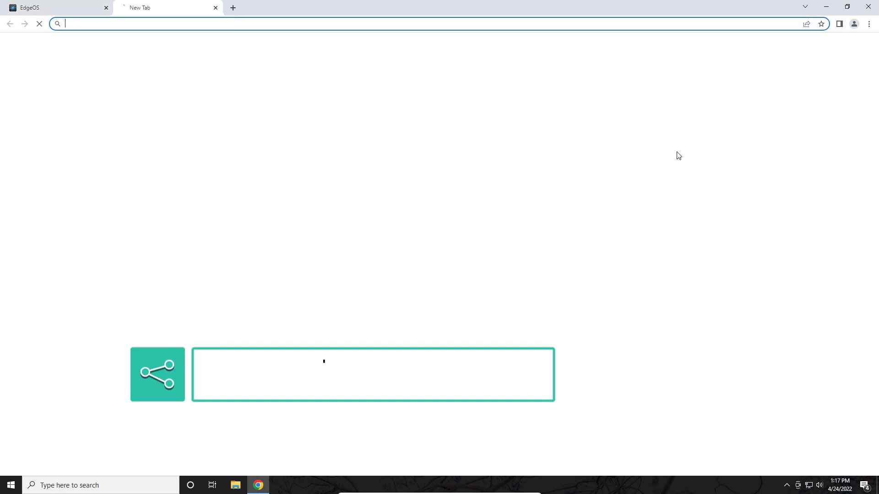
key("ctrl+t")
key("ctrl+t")
key("ctrl+t")
key("ctrl+t")
key("ctrl+t")
key("ctrl+t")
key("ctrl+t")
key("ctrl+t")
key("ctrl+t")
key("ctrl+t")
type("yout")
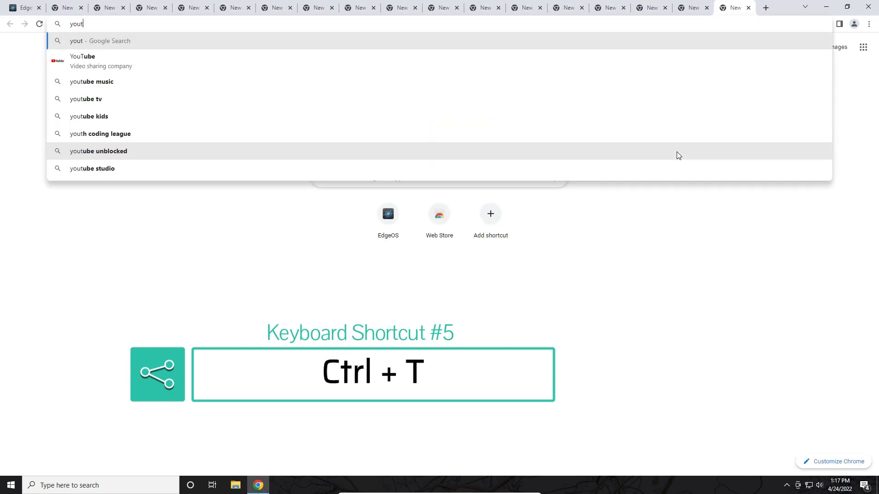
type("ube.com")
key("Return")
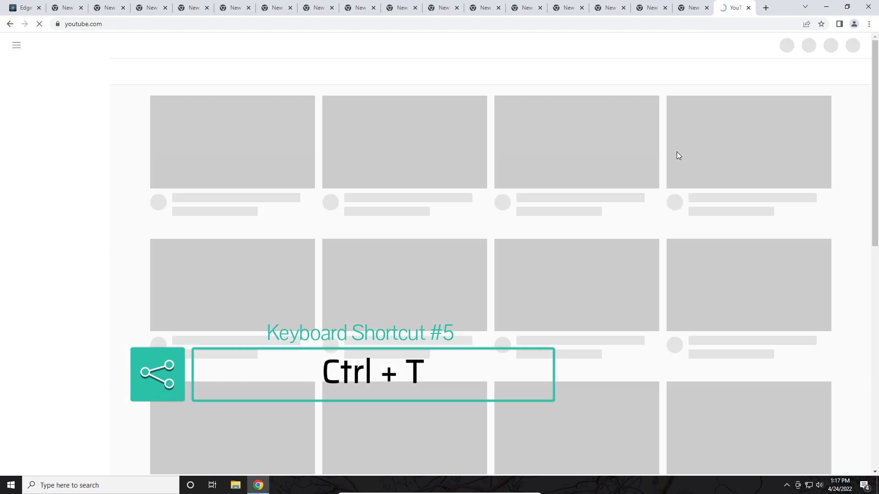
- Load msn.com and hotmail.com in further new tabs, then return to the YouTube tab
key("ctrl+t")
type("msn.com")
key("Return")
key("ctrl+t")
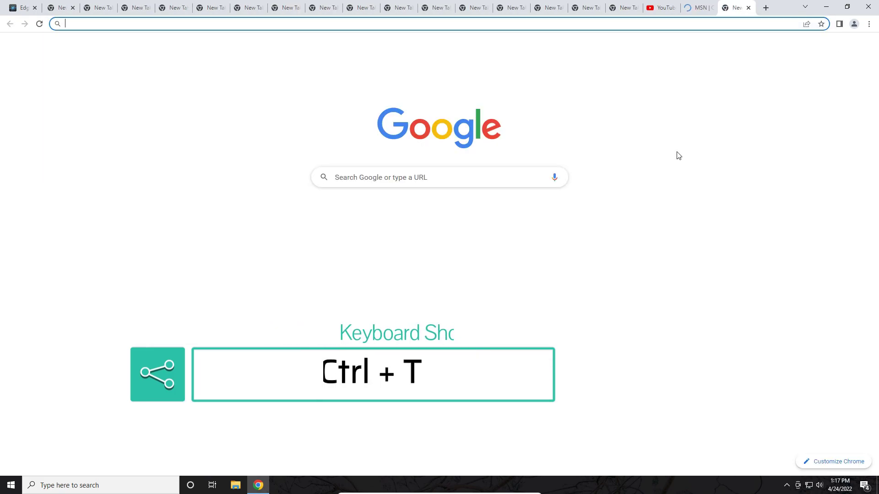
type("hotmail.com")
key("Return")
key("ctrl+t")
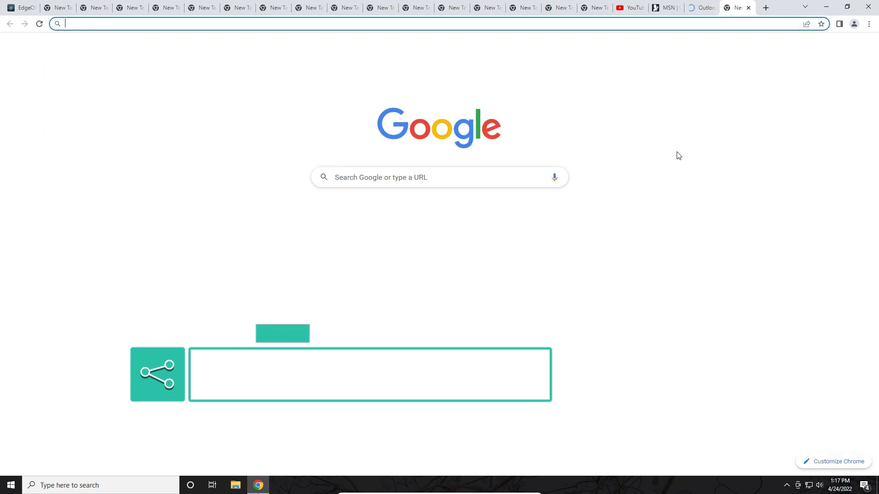
left_click(631, 8)
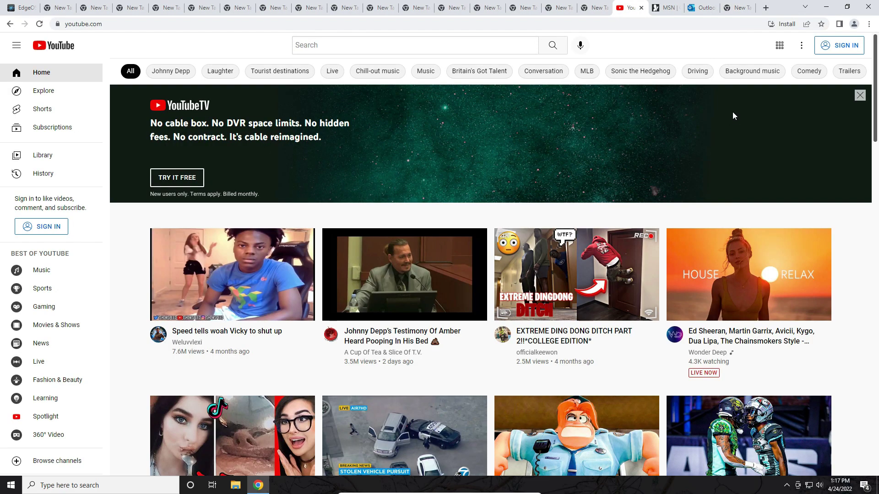
- Minimize Chrome and open File Explorer, moving it up and left
left_click(827, 7)
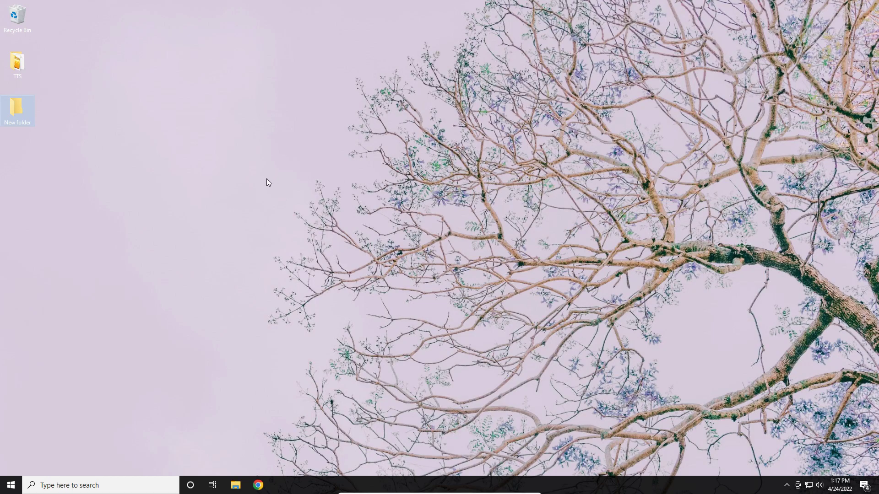
left_click(235, 481)
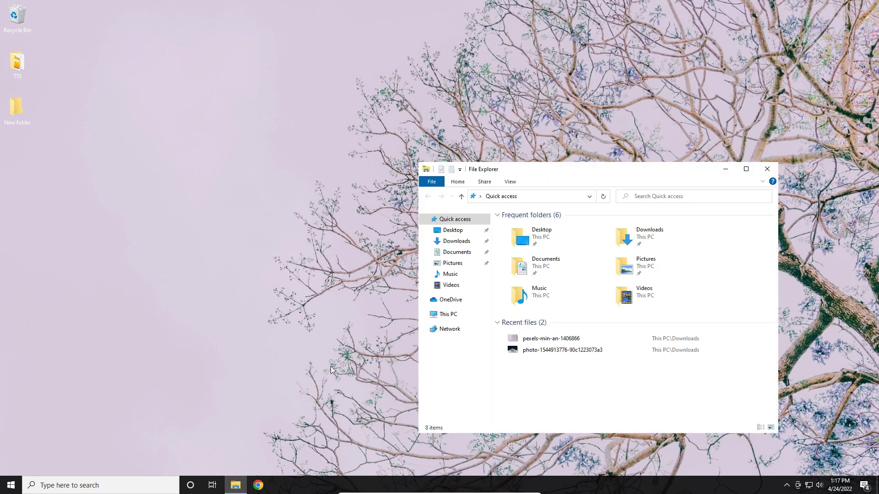
left_click_drag(574, 175, 273, 125)
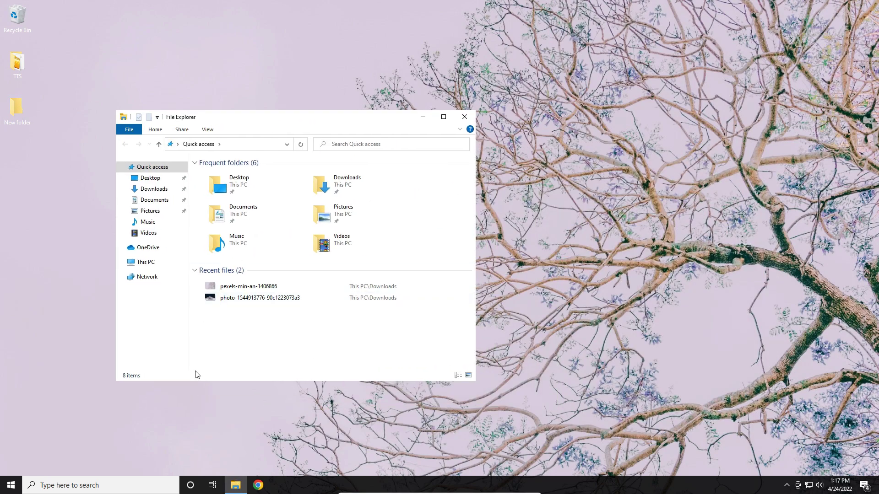
- Launch a Command Prompt by running cmd from Run and move it up and right
key("super+r")
type("cmd")
key("Return")
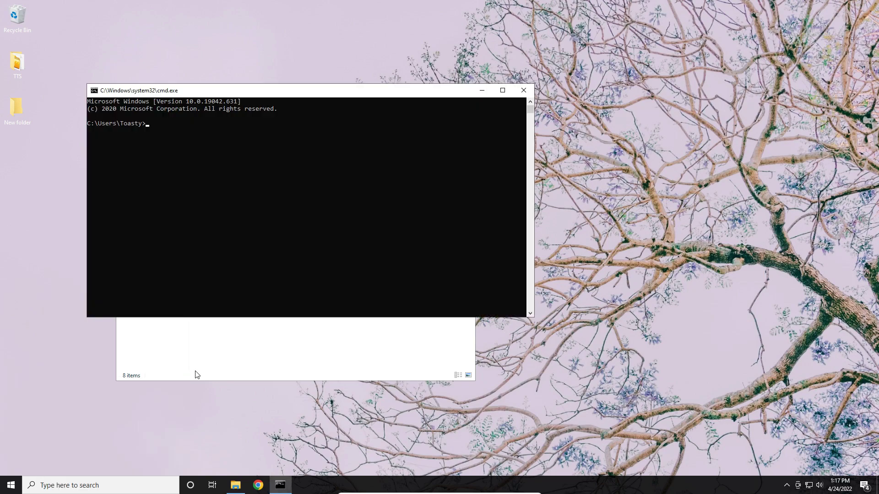
left_click_drag(183, 90, 352, 78)
left_click(357, 183)
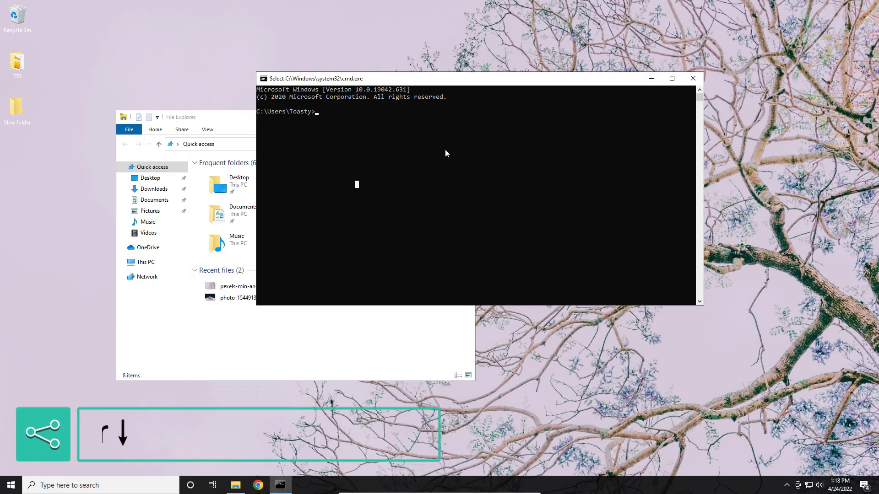
- Maximize, restore, minimize and restore the Command Prompt, then snap it to the left half
key("super+Up")
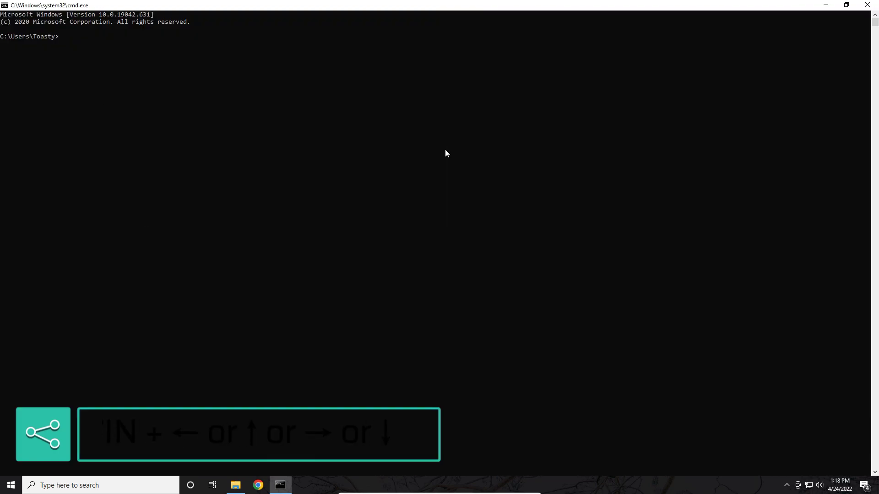
key("super+Down")
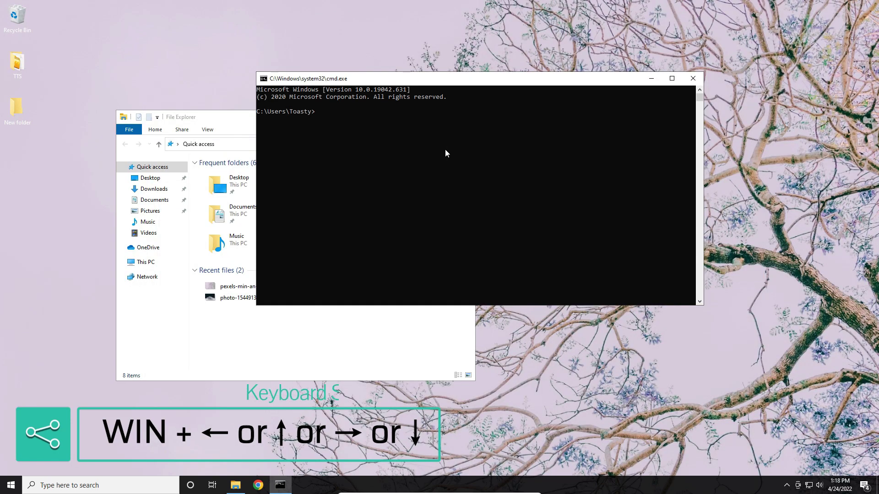
key("super+Down")
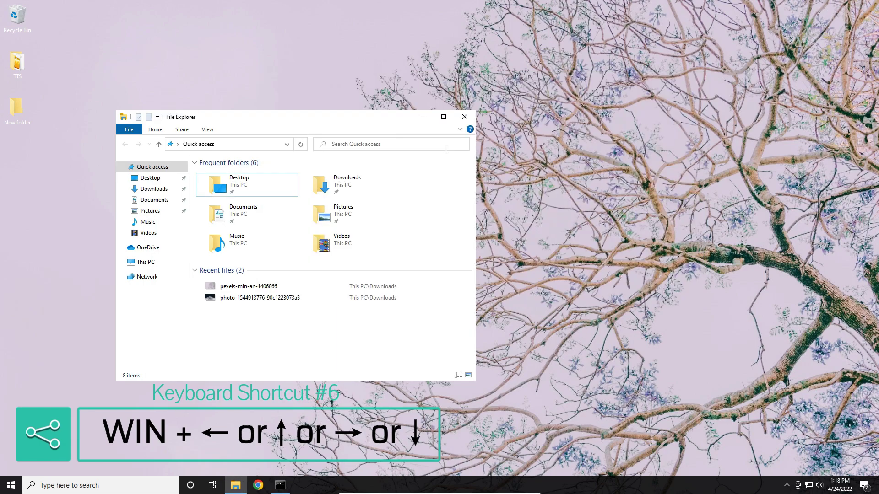
key("super+Up")
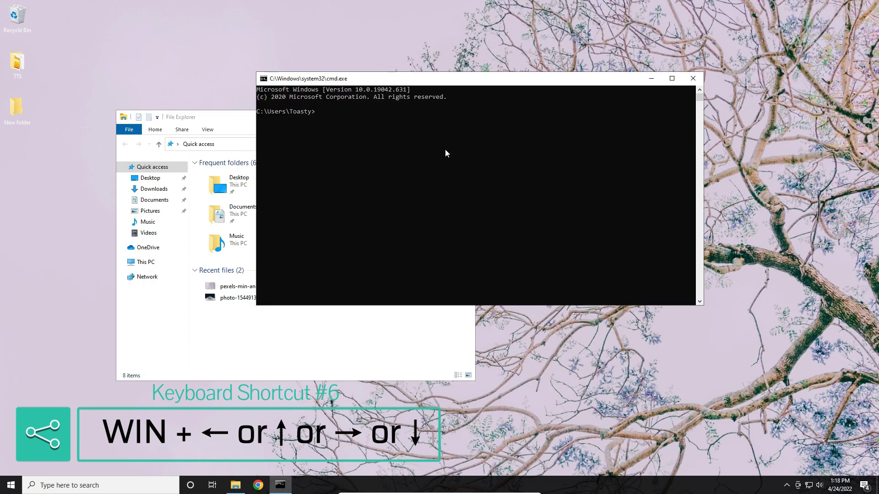
key("super+Left")
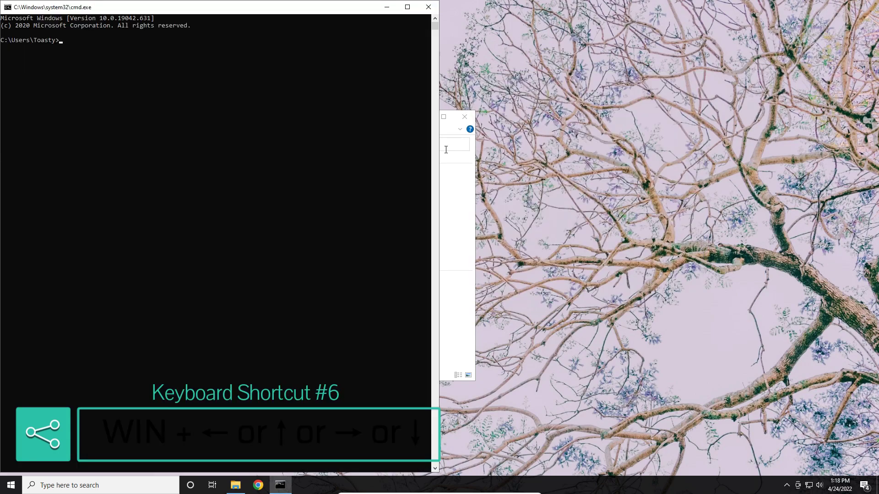
- Move the Command Prompt between the top-left and top-right quarters, then snap it left
key("super+Up")
key("super+Right")
key("super+Left")
key("super+Right")
key("super+Left")
key("super+Right")
key("super+Left")
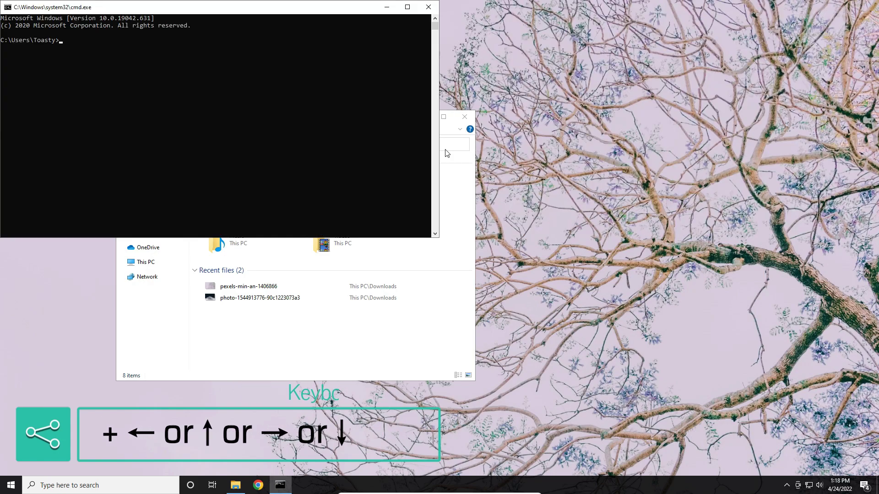
key("super+Right")
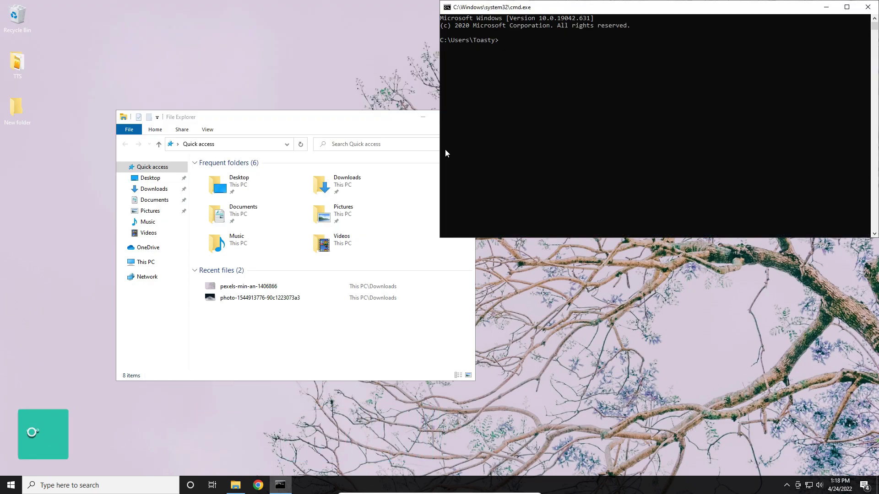
key("super+Left")
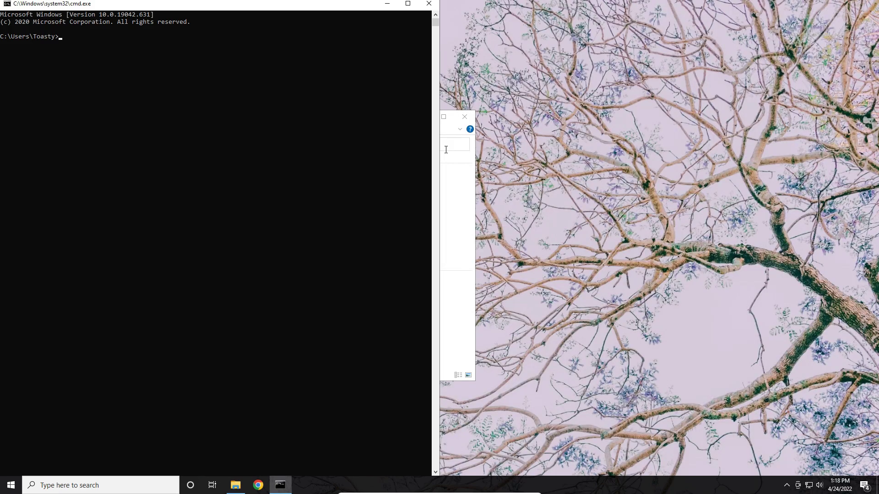
- Shuffle the Command Prompt between quarter, maximized and right half, ending on the left half
key("super+Up")
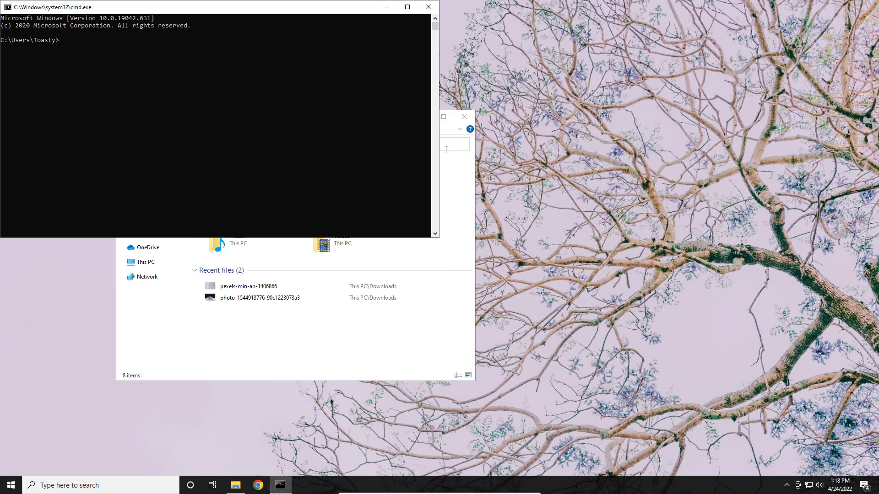
key("super+Right")
key("super+Up")
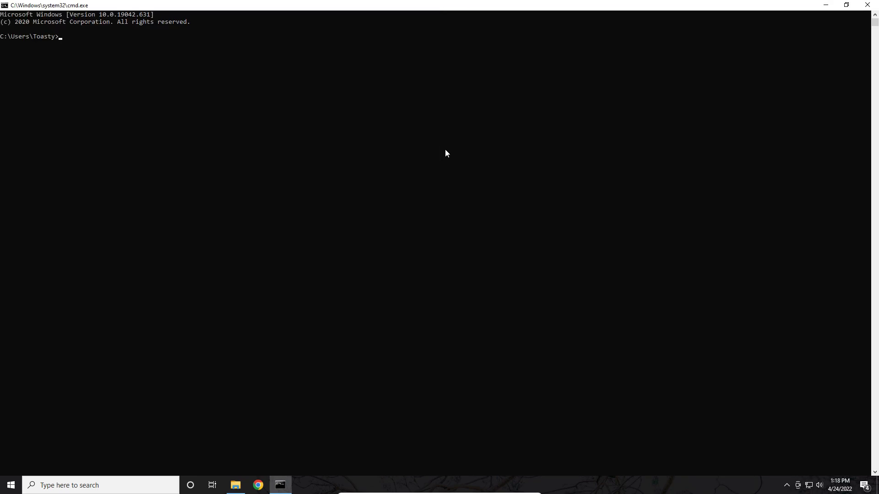
key("super+Down")
key("super+Up")
key("super+Down")
key("super+Up")
key("super+Left")
- Snap File Explorer to the right half of the screen
left_click(314, 146)
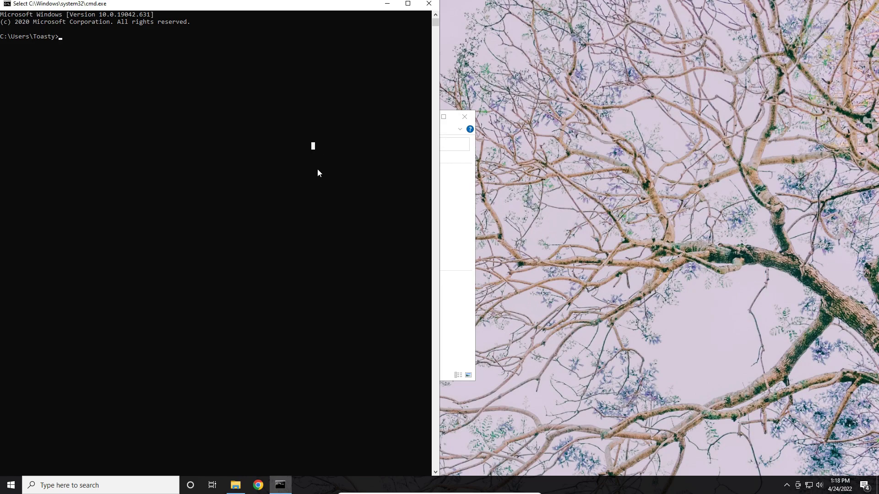
left_click(446, 231)
key("super+Right")
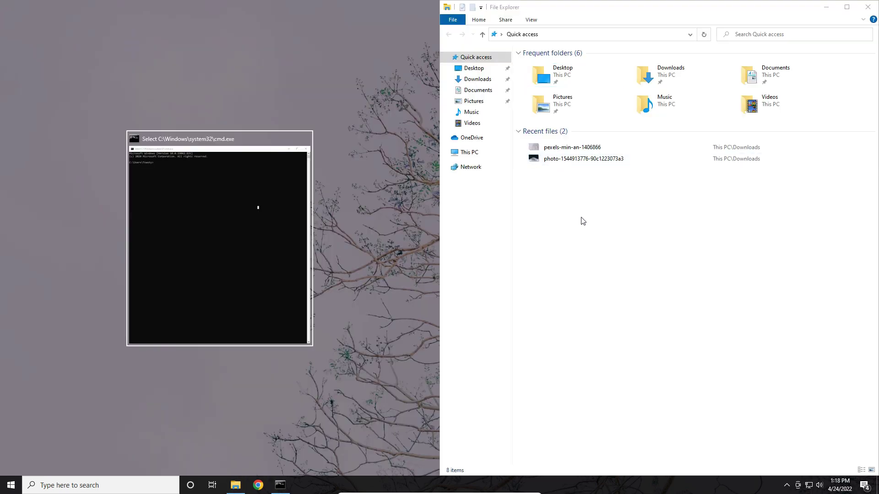
left_click(587, 226)
- Open a second File Explorer window from the taskbar and snap it bottom-left
right_click(235, 486)
left_click(256, 434)
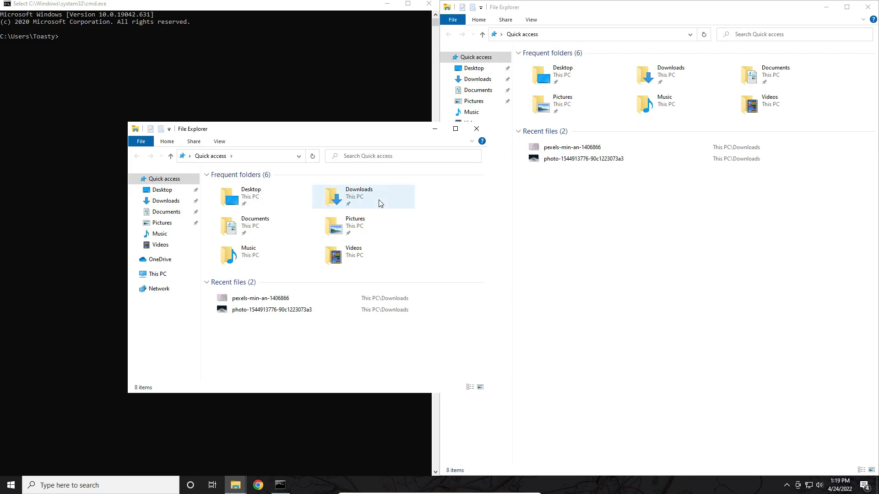
key("super+Left")
key("super+Down")
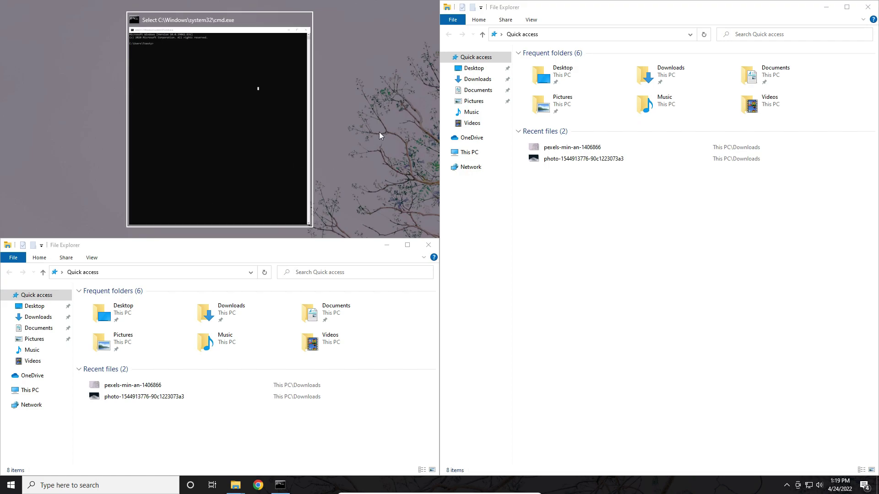
- Put Command Prompt top-left, a second Command Prompt bottom-right, and File Explorer top-right
left_click(208, 88)
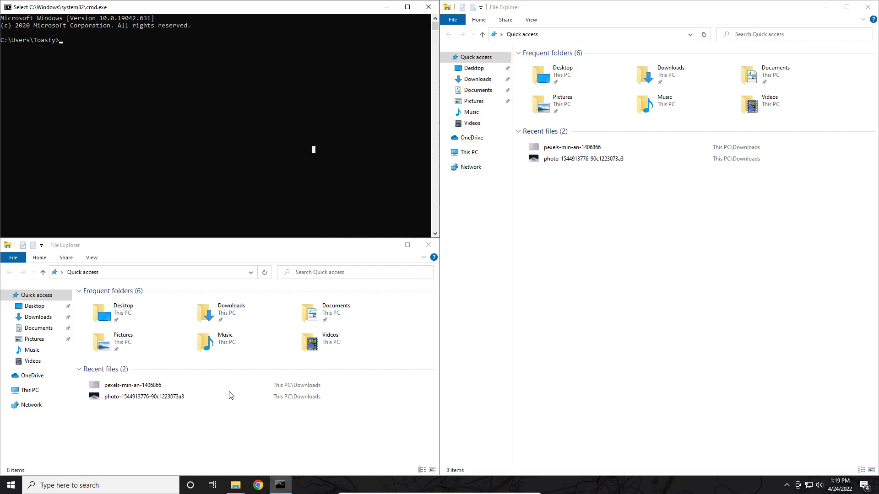
right_click(280, 485)
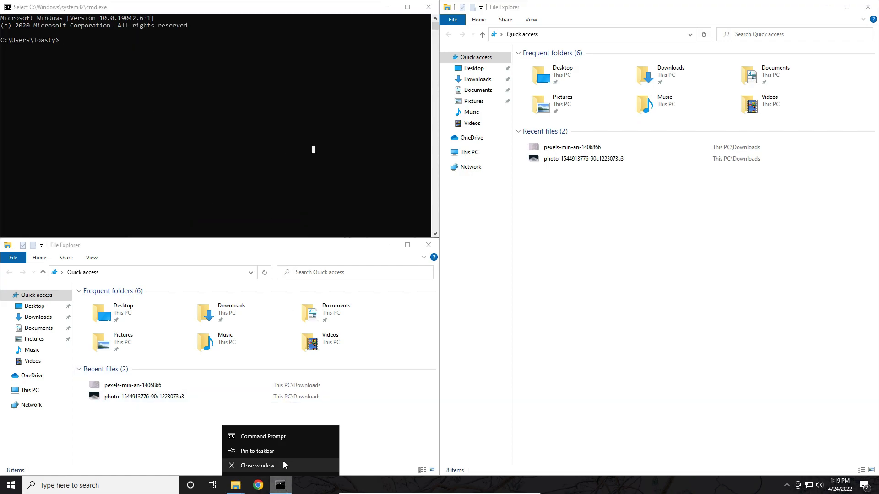
left_click(263, 437)
key("super+Right")
key("super+Down")
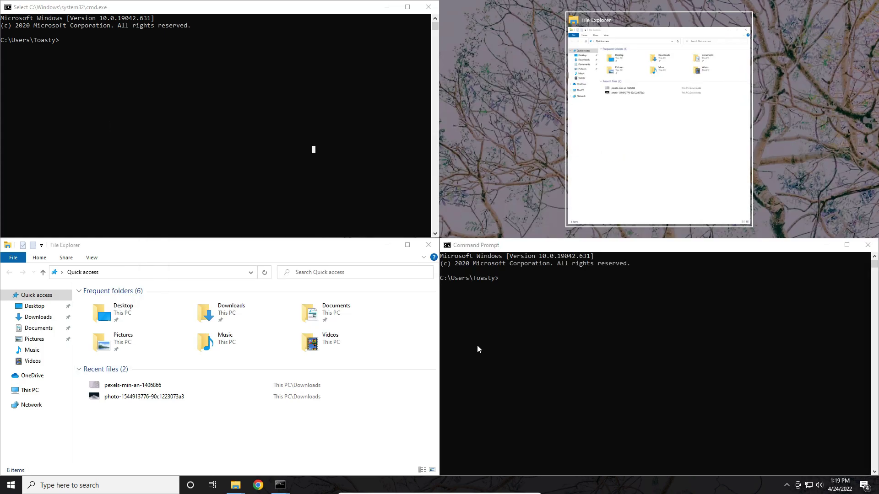
left_click(609, 185)
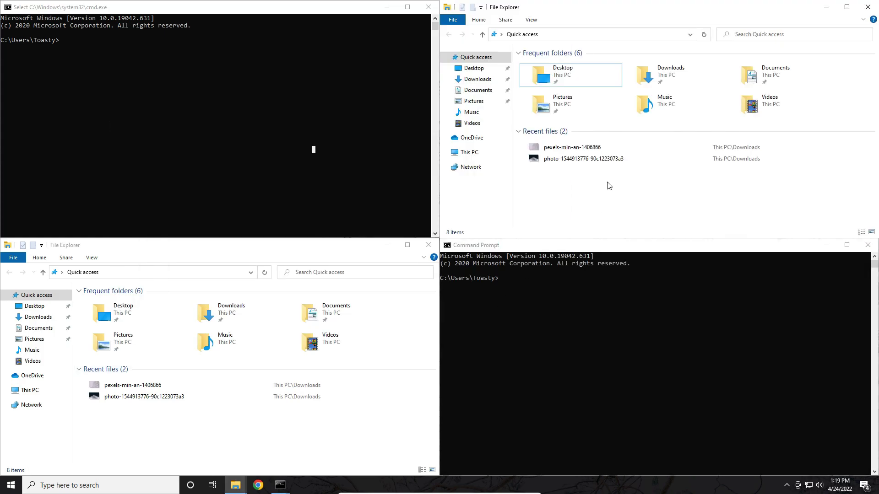
- In Downloads, create a new folder named 'Toasty Folder' with Ctrl+Shift+N
left_click(475, 81)
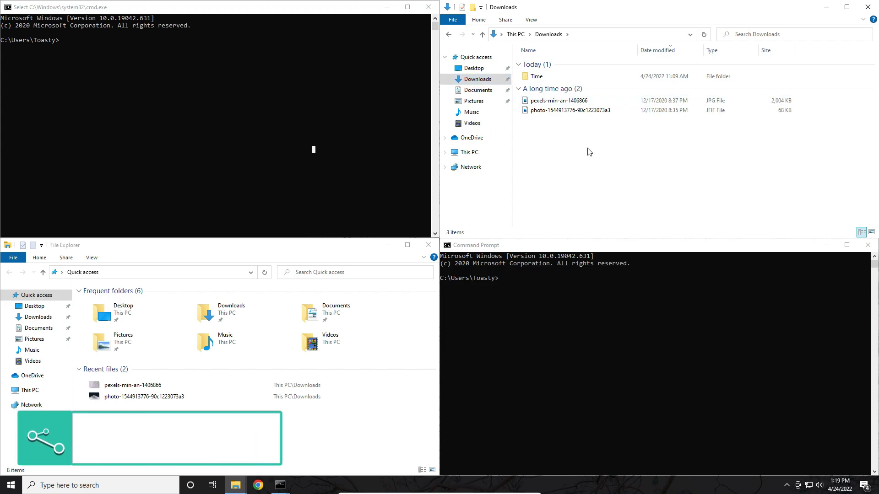
key("ctrl+shift+n")
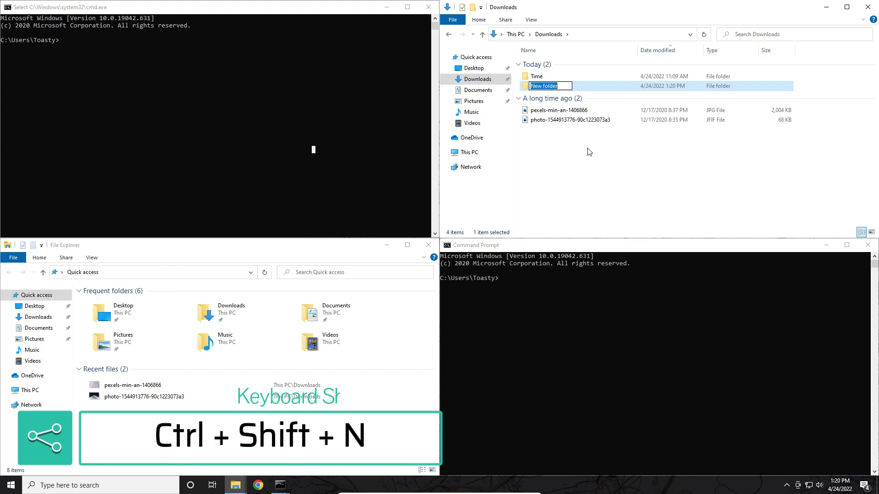
type("Toasty Folder")
key("Return")
key("Return")
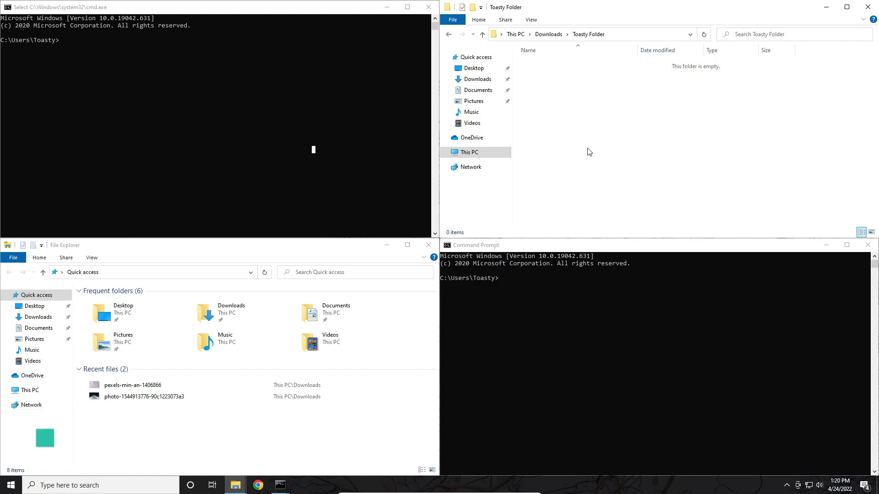
- Add an empty text document named 'Doc 1' from the Shift+F10 New menu
key("shift+F10")
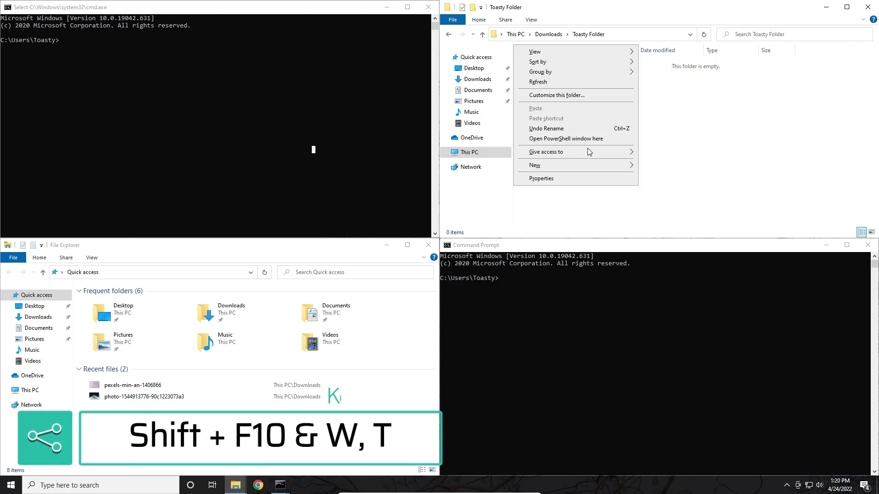
key("w")
key("t")
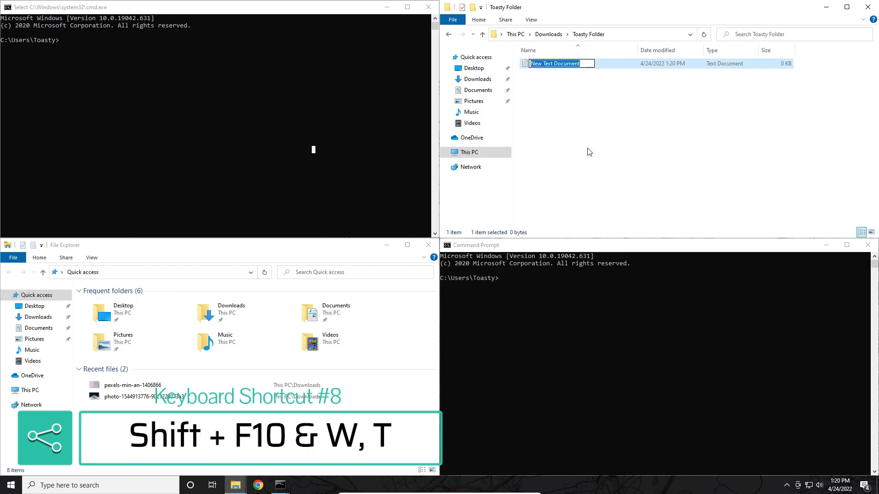
type("Doc 1")
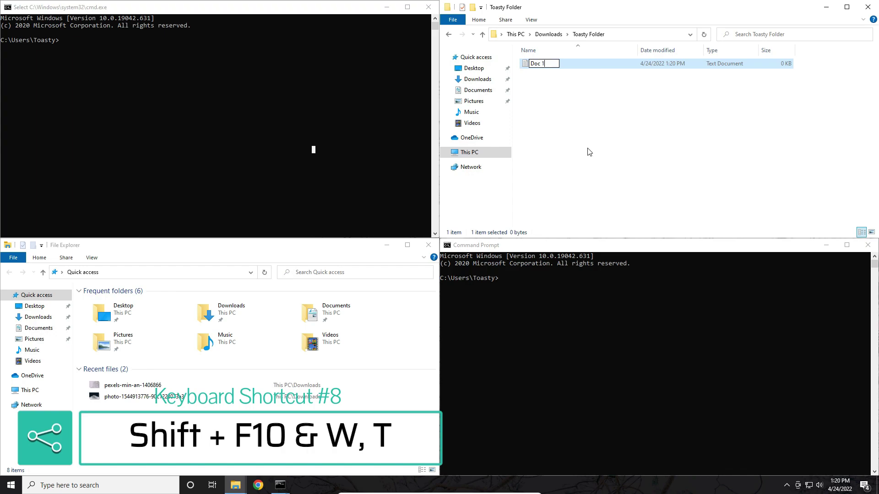
key("Return")
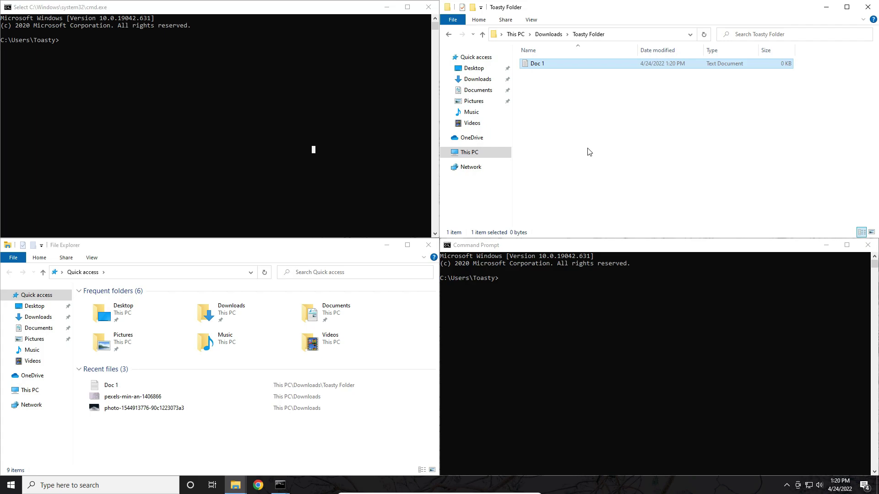
- Back in Downloads, create a folder named 'Circuit ID1' and open it
key("alt+Left")
key("ctrl+shift+n")
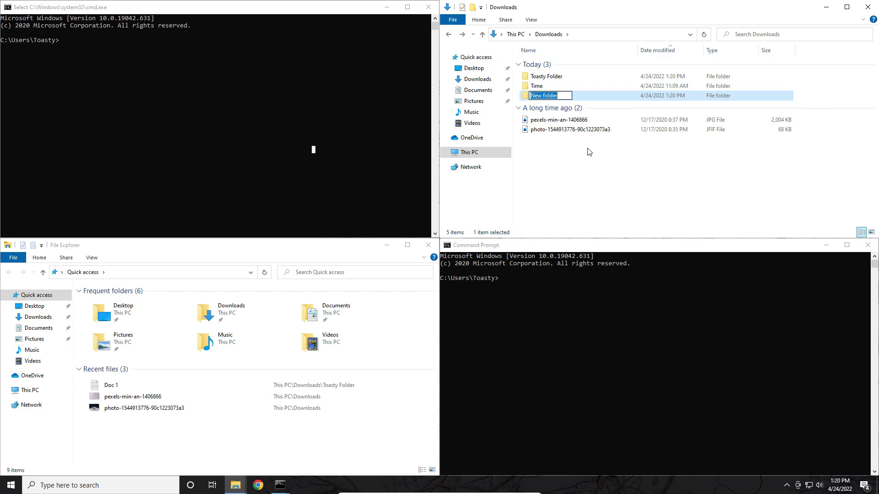
type("Circuit ID1")
key("Return")
key("Return")
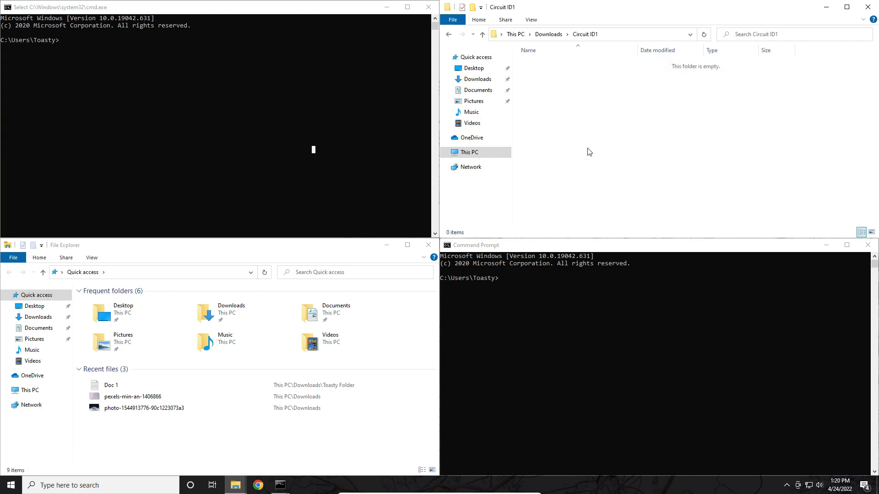
- Create a 'Circuit Details' text file, type Details in it, save and close it
key("shift+F10")
type("wtCircuit Details")
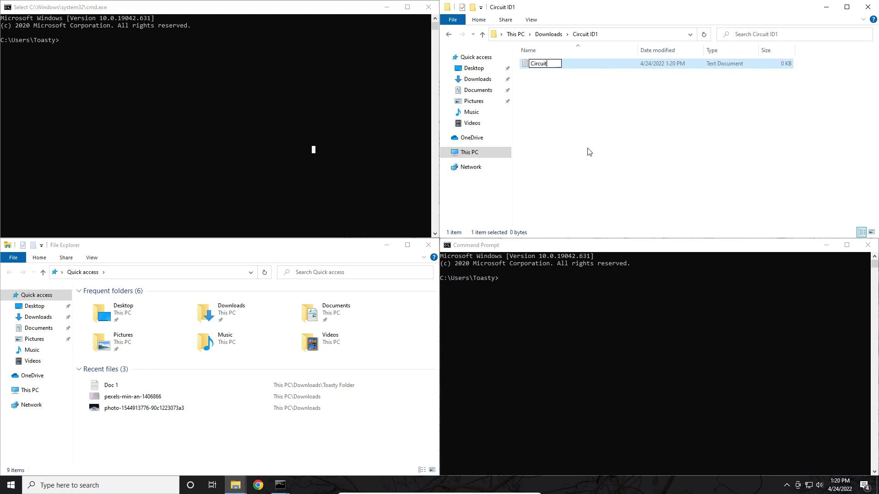
key("Return")
key("Return")
type("Dea")
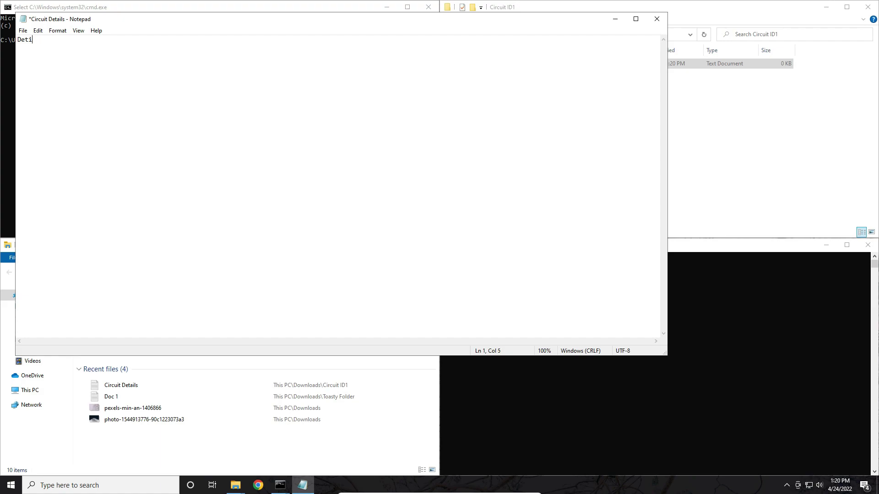
type("tails")
key("Return")
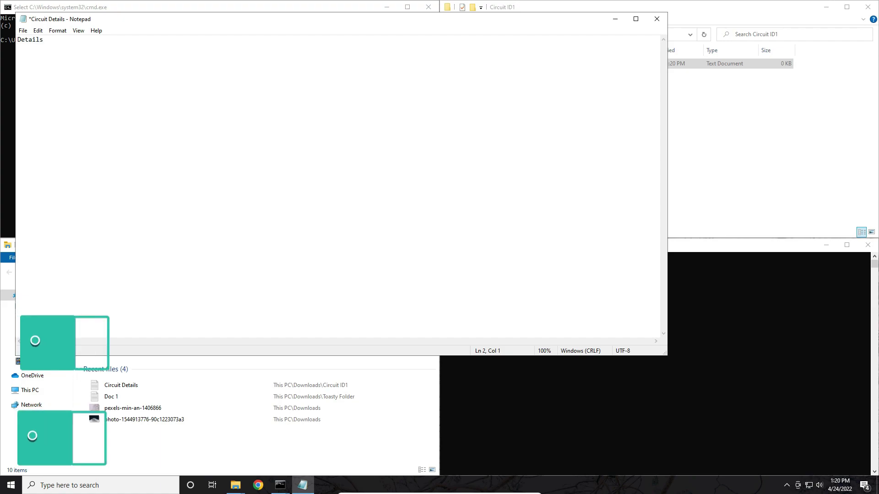
key("ctrl+s")
key("alt+F4")
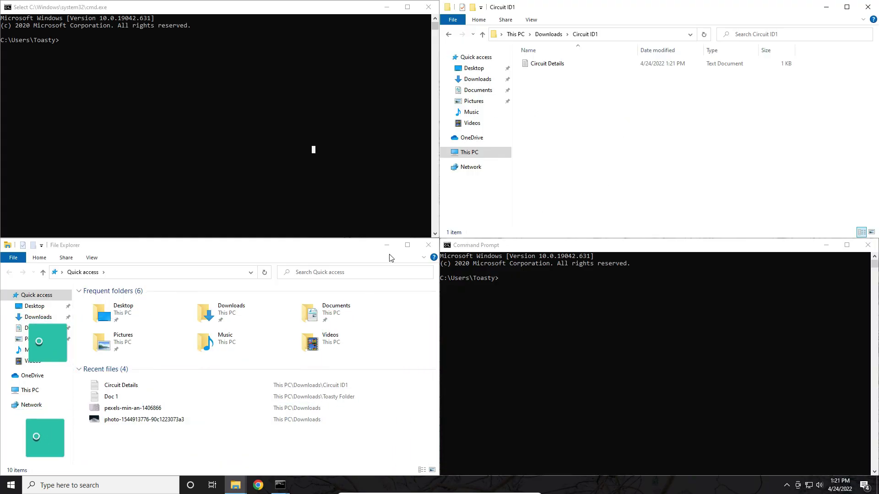
- Open a single Task Manager window and move it to the right side of the screen
left_click(11, 485)
type("ta")
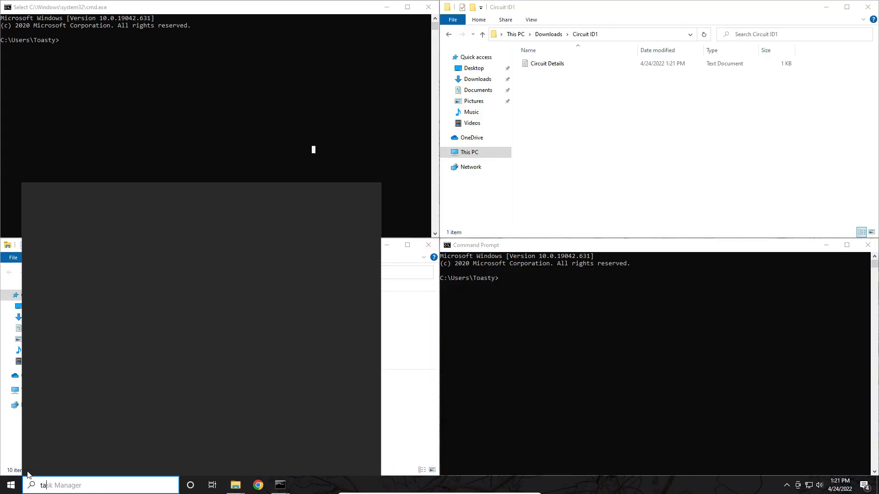
key("Escape")
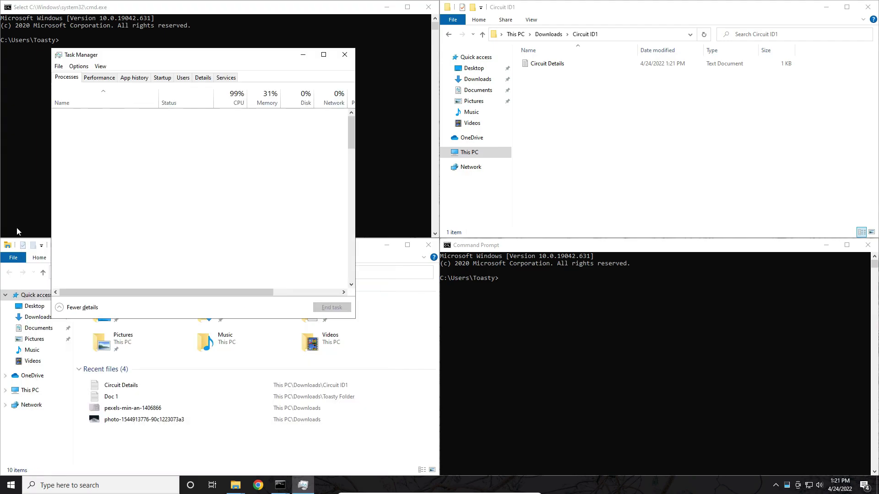
left_click(348, 54)
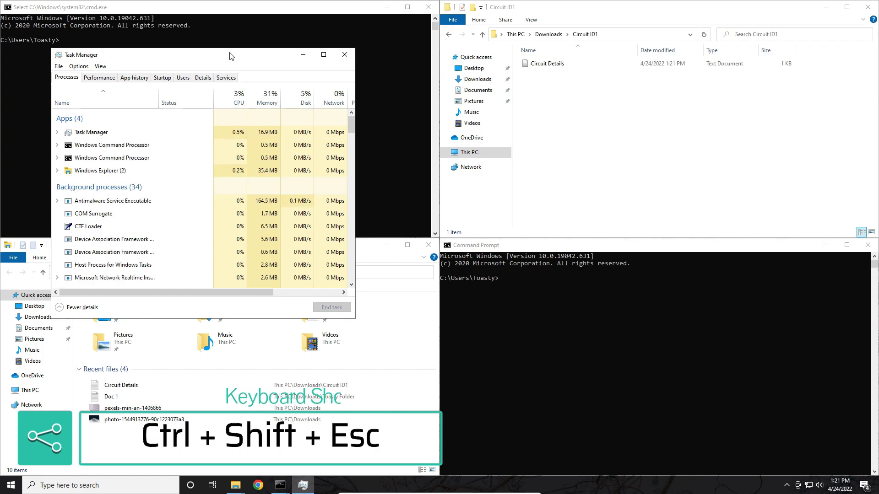
left_click_drag(229, 56, 681, 120)
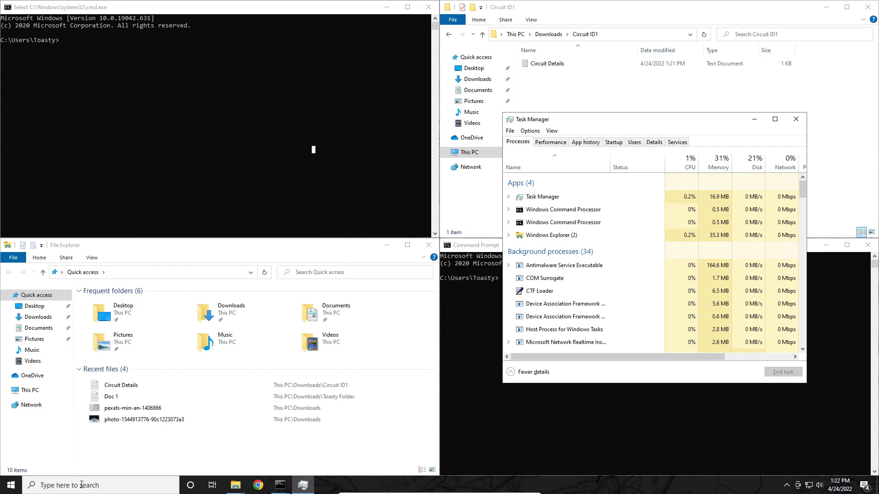
left_click(14, 489)
type("quci")
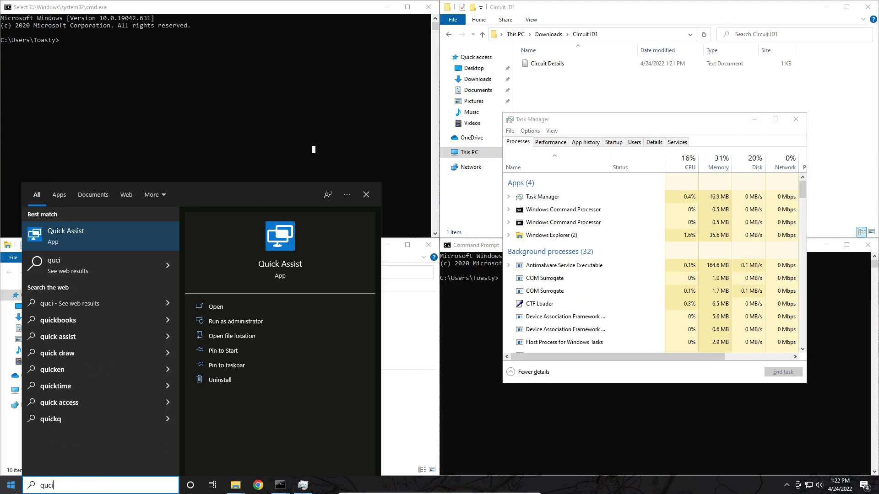
key("Escape")
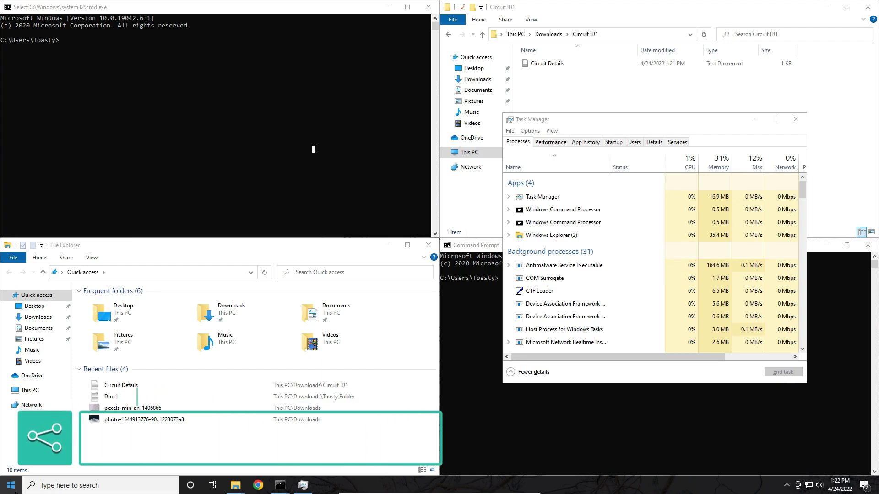
key("super+ctrl+q")
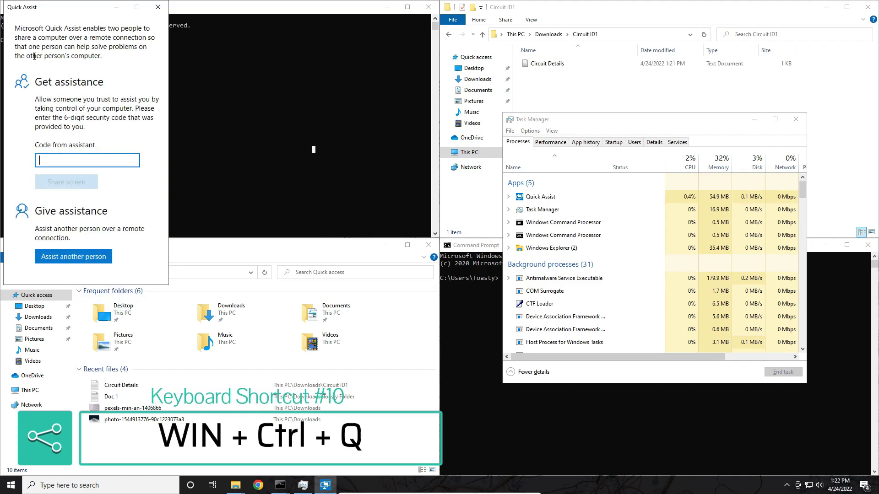
left_click_drag(39, 9, 300, 110)
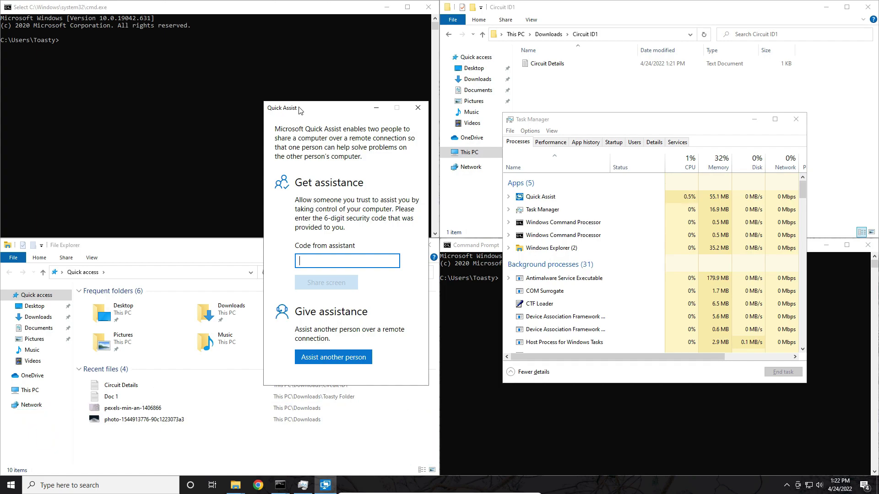
left_click(11, 485)
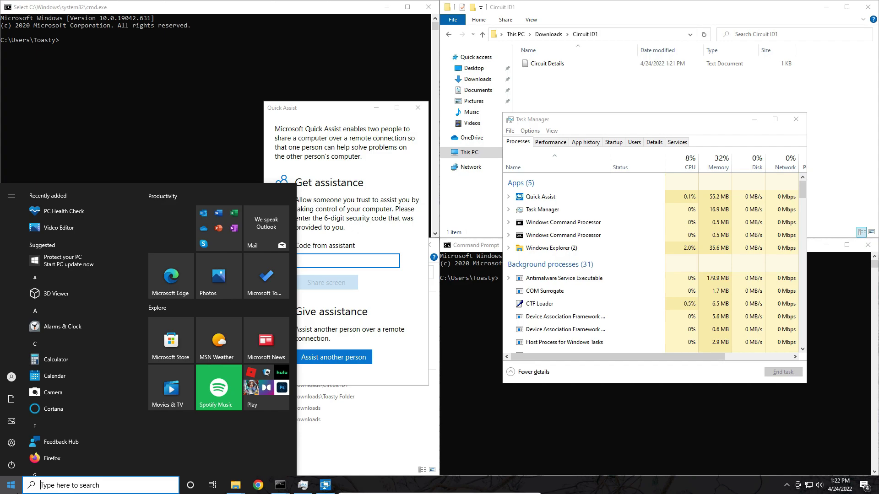
type("qucio")
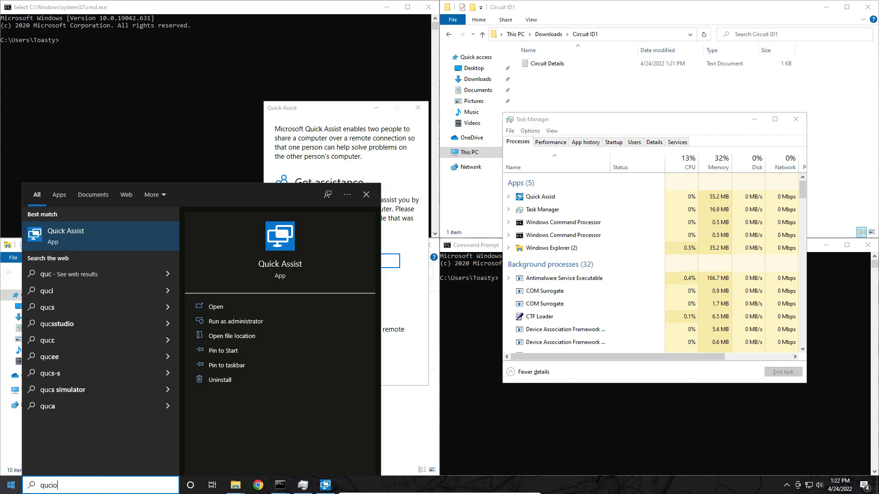
key("BackSpace")
key("Return")
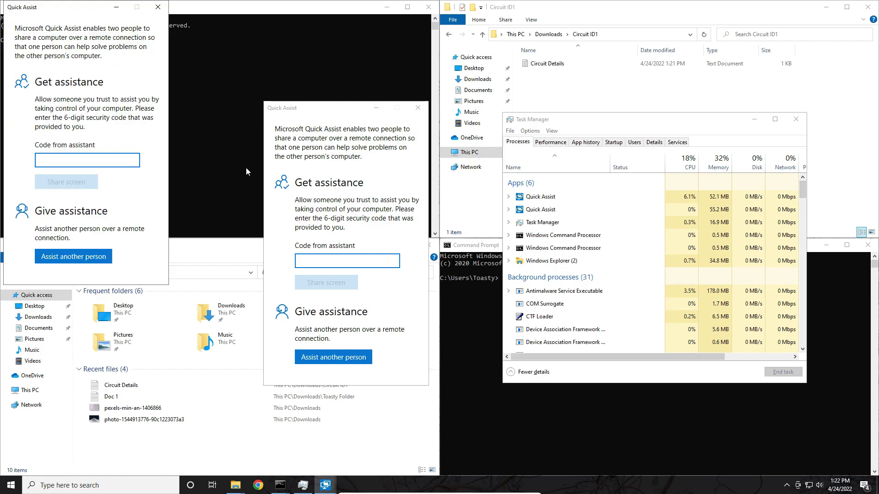
left_click(159, 8)
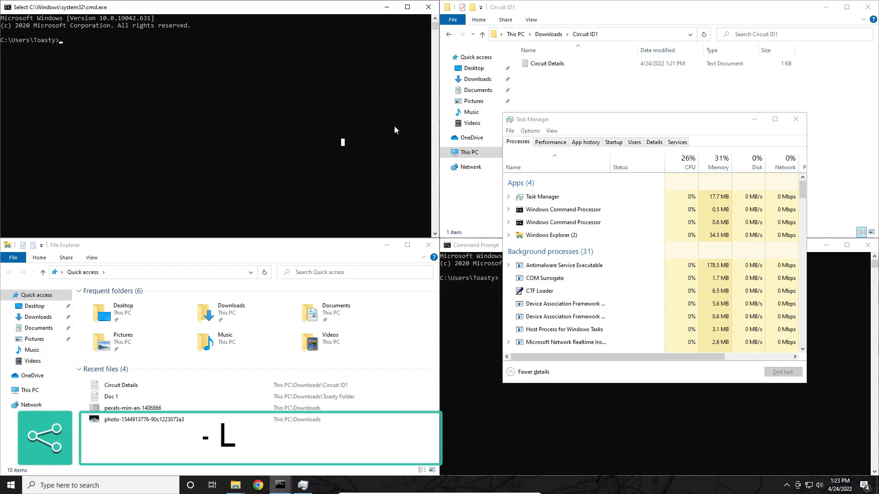
- Lock the PC with Win+L
key("super+l")
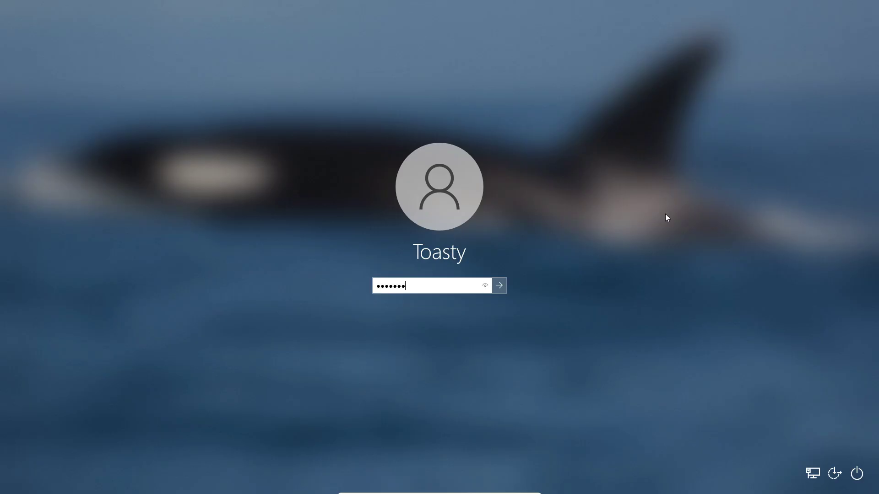
- Type the account password, then reveal it briefly with the eye icon and Alt+F8
type("•")
left_click(485, 287)
left_click(486, 287)
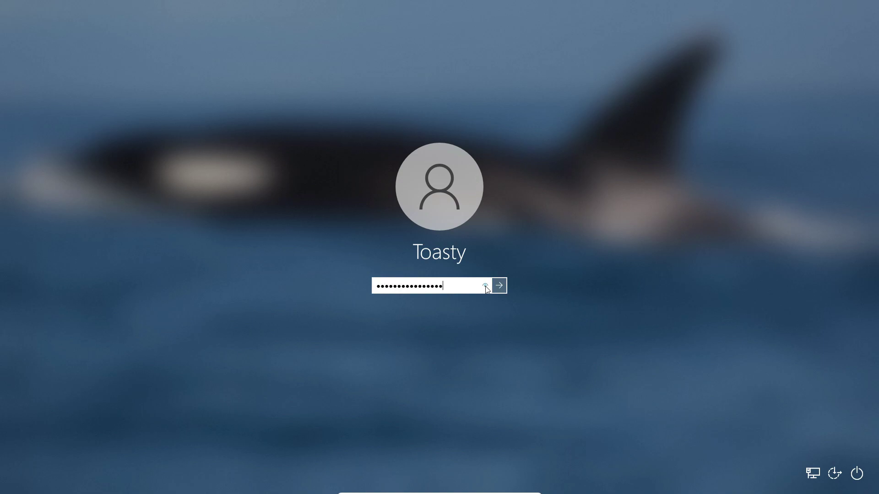
left_click(486, 287)
left_click(486, 287)
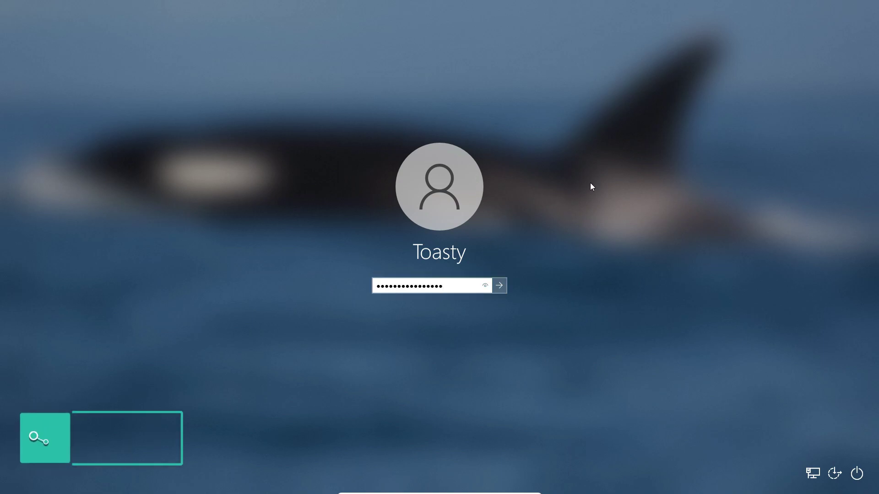
key("alt+F8")
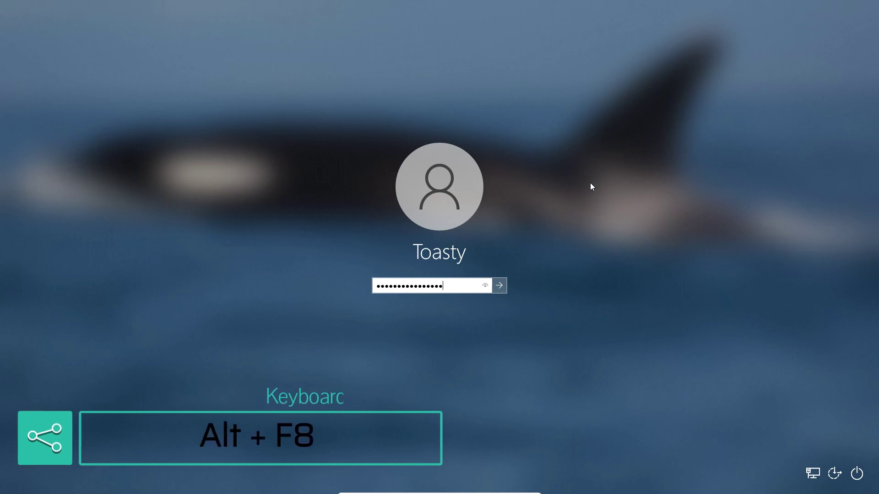